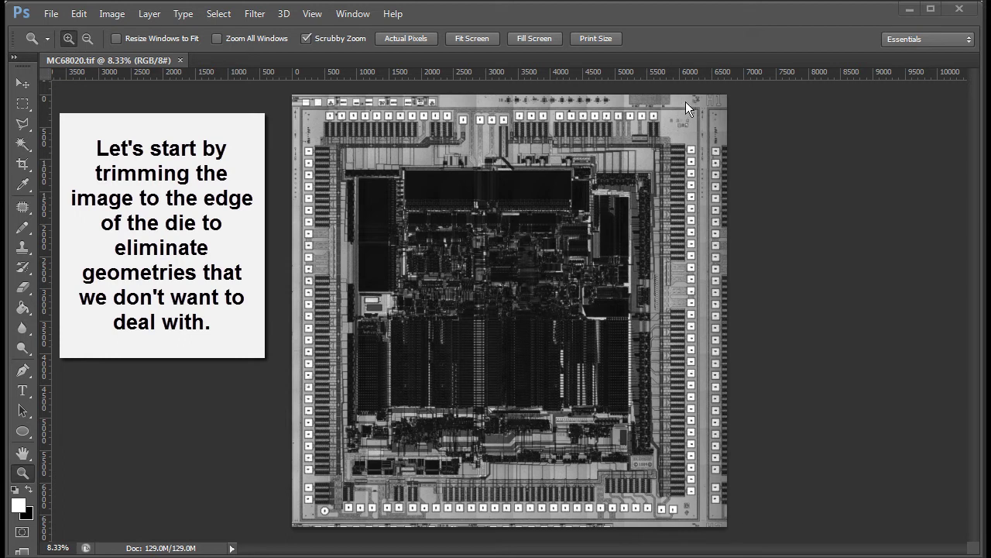
# - Crop the image on all four sides to the edge of the die, removing the neighbouring geometry
pyautogui.click(23, 166)
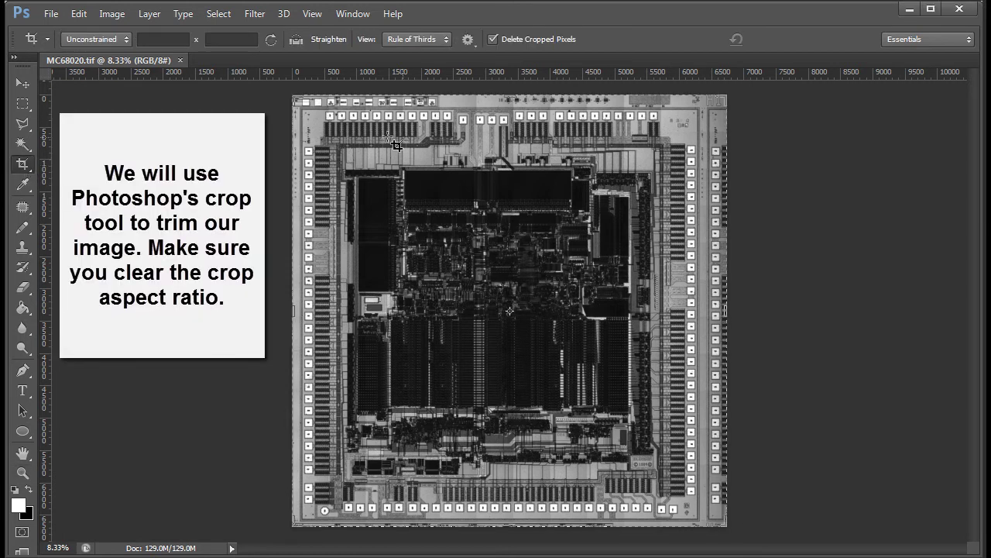
pyautogui.moveTo(511, 98); pyautogui.dragTo(509, 101)
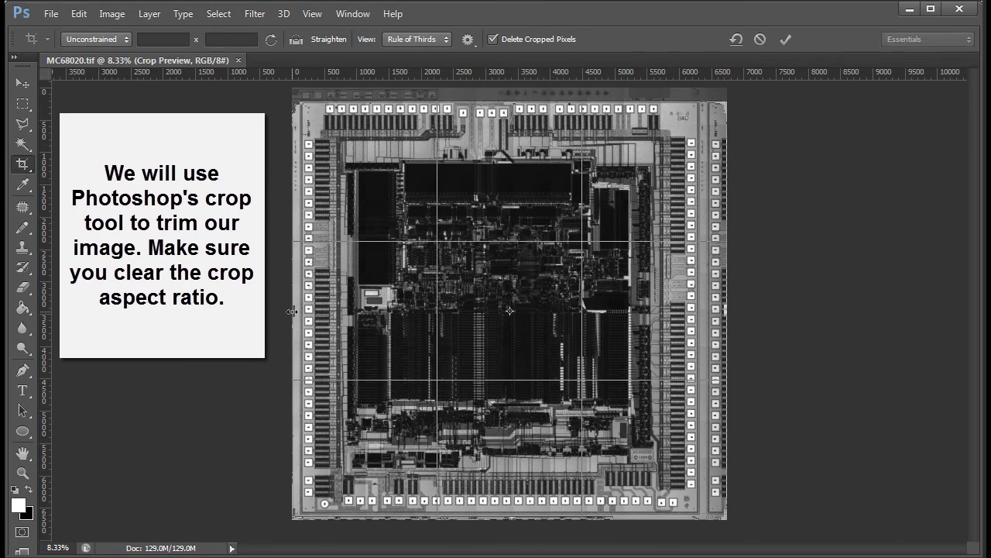
pyautogui.moveTo(292, 310); pyautogui.dragTo(297, 310)
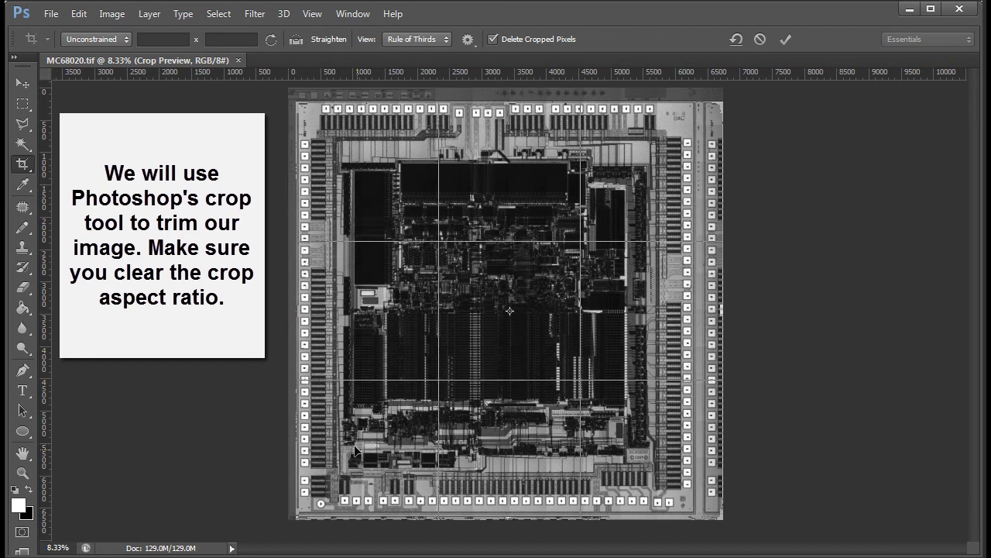
pyautogui.moveTo(509, 518); pyautogui.dragTo(507, 521)
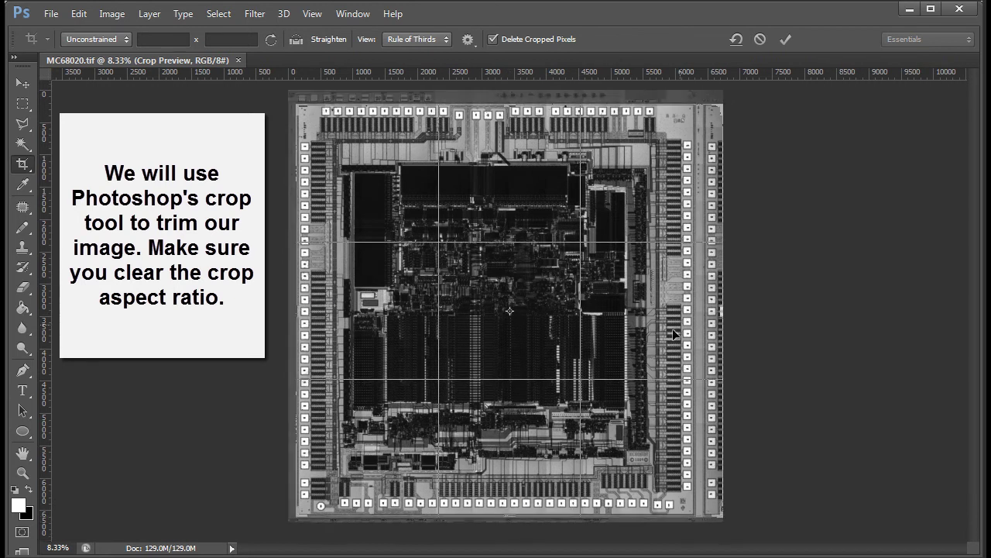
pyautogui.moveTo(720, 309); pyautogui.dragTo(696, 310)
pyautogui.press('Return')
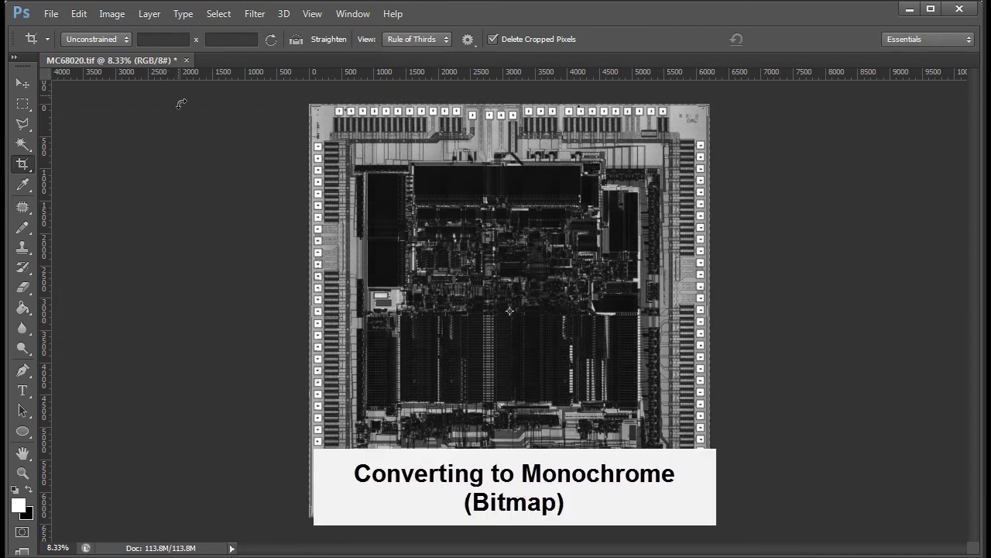
pyautogui.click(114, 15)
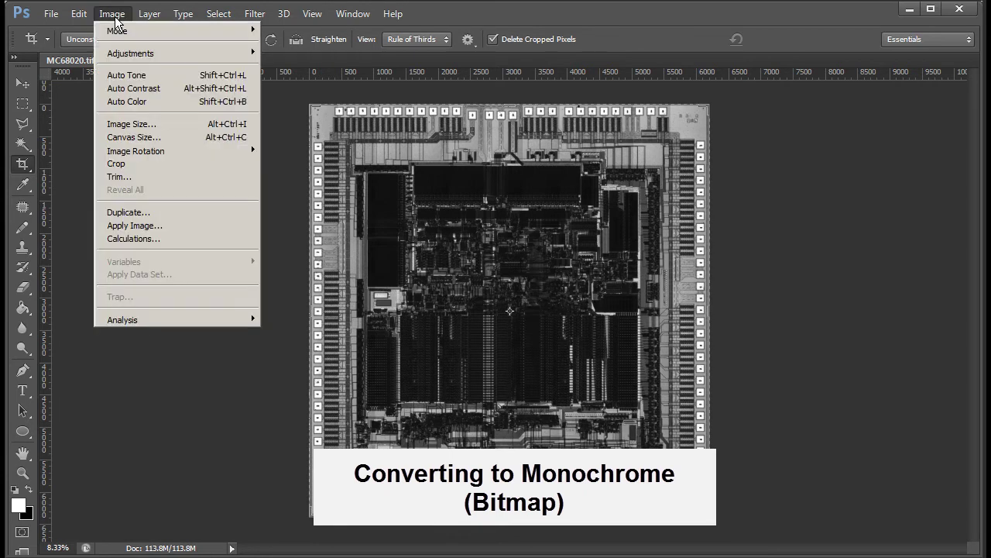
pyautogui.moveTo(118, 31)
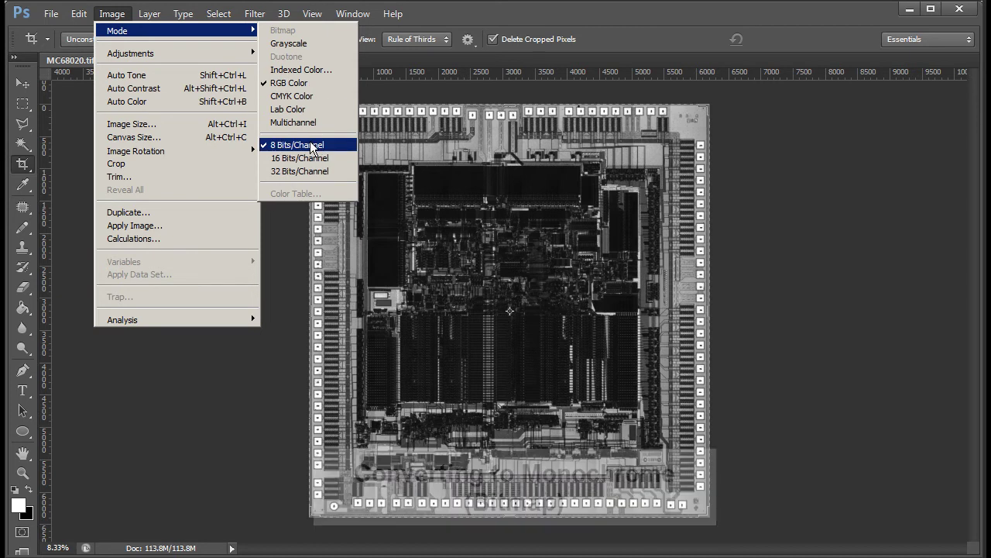
pyautogui.click(288, 222)
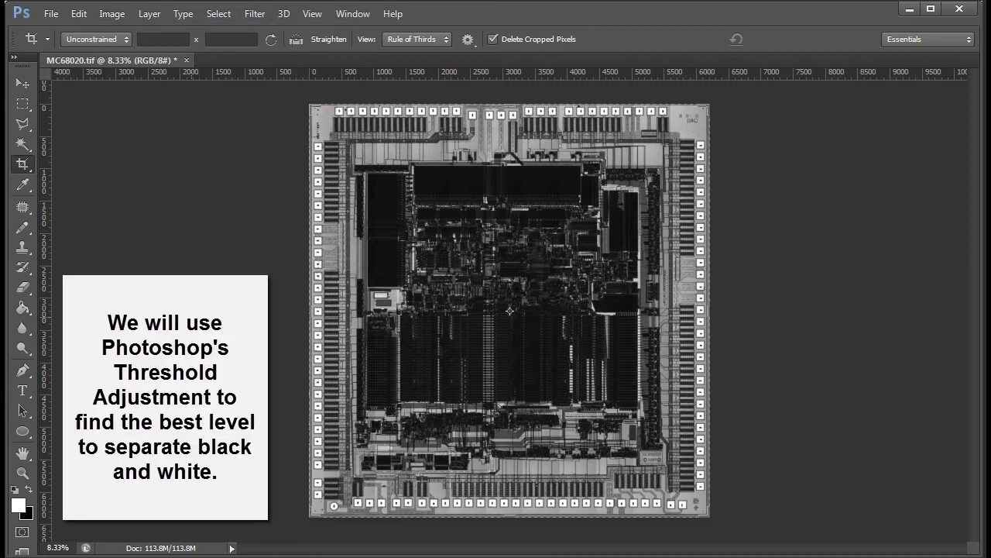
# - Apply a Threshold adjustment at level 144 to separate the die image into black and white
pyautogui.click(24, 472)
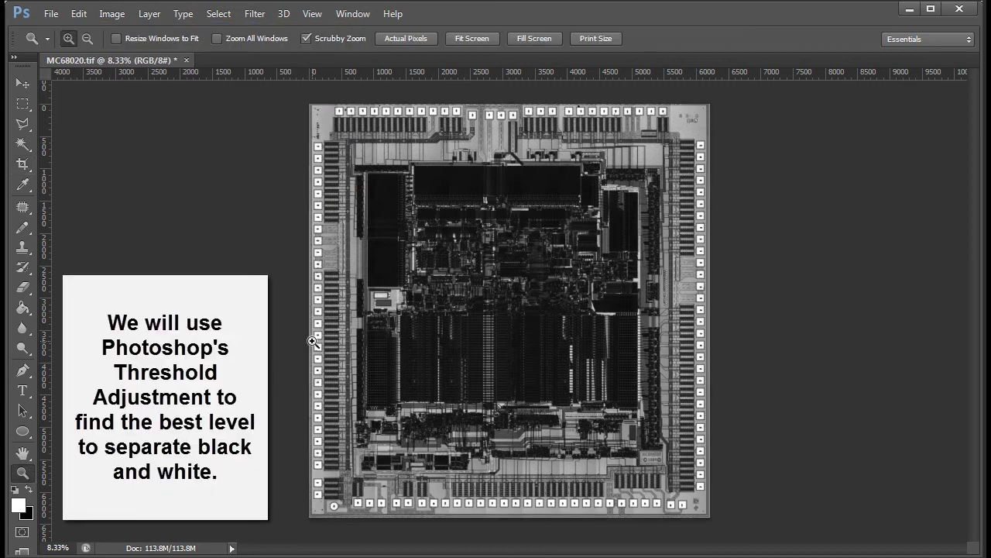
pyautogui.moveTo(310, 345); pyautogui.dragTo(395, 434)
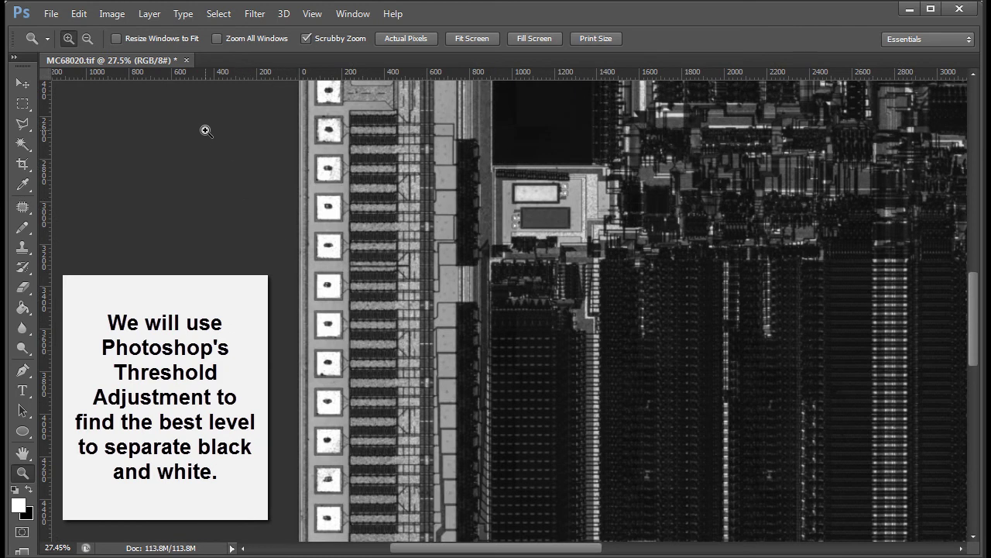
pyautogui.click(112, 14)
pyautogui.moveTo(126, 49)
pyautogui.click(318, 244)
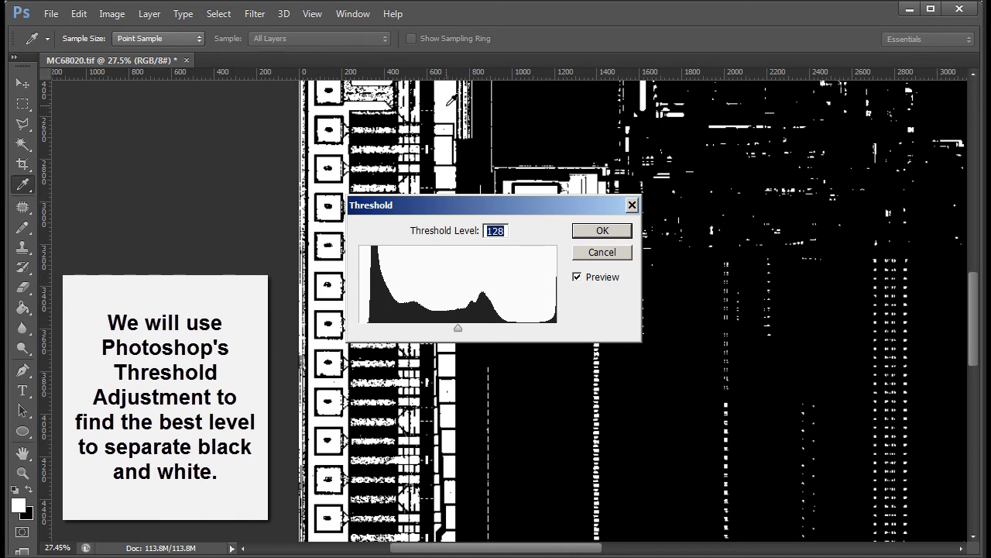
pyautogui.moveTo(458, 328)
pyautogui.mouseDown()
pyautogui.moveTo(449, 327)
pyautogui.moveTo(489, 332)
pyautogui.moveTo(471, 333)
pyautogui.mouseUp()
pyautogui.hotkey('ctrl', '+')
pyautogui.hotkey('ctrl', '+')
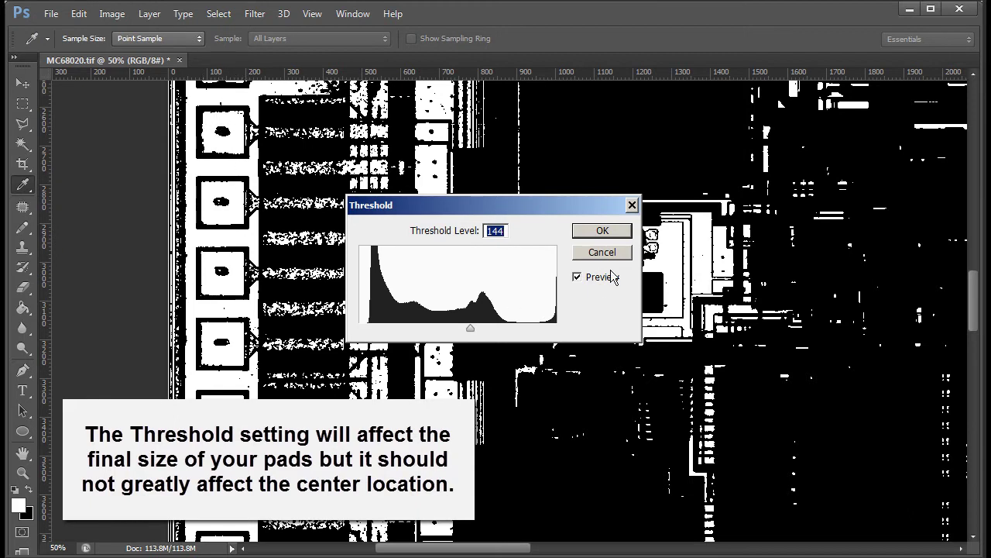
pyautogui.press('z')
pyautogui.click(620, 233)
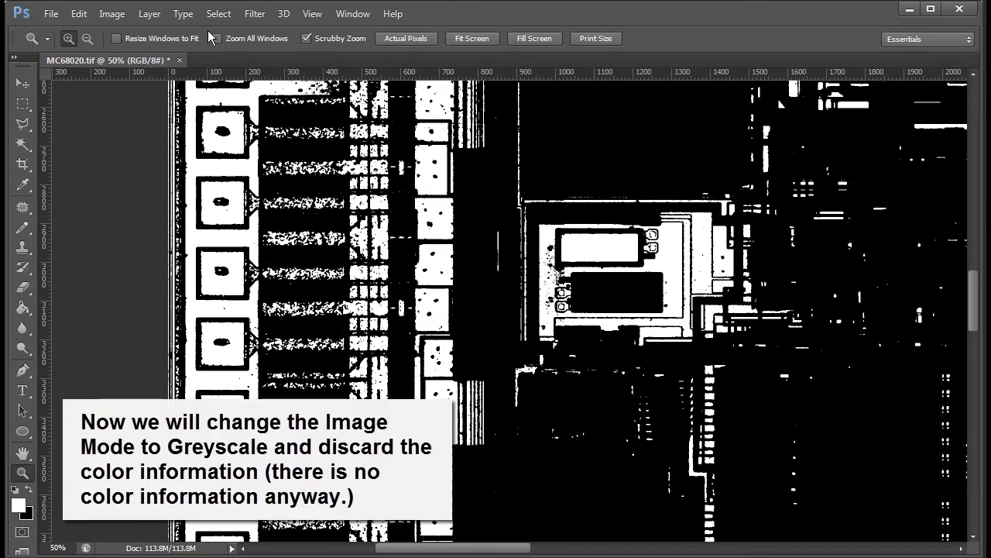
# - Convert the image from RGB color to grayscale, discarding the color information
pyautogui.click(127, 14)
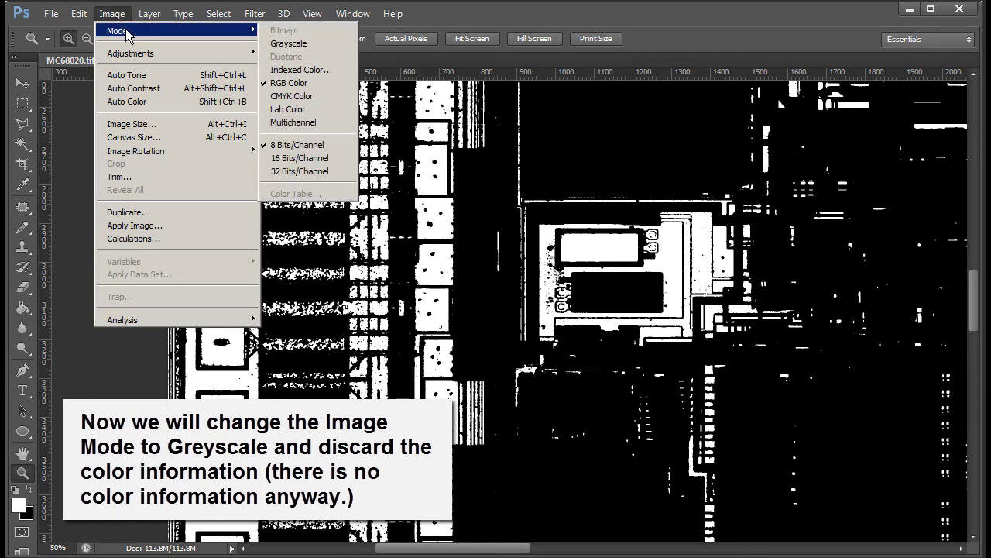
pyautogui.click(302, 45)
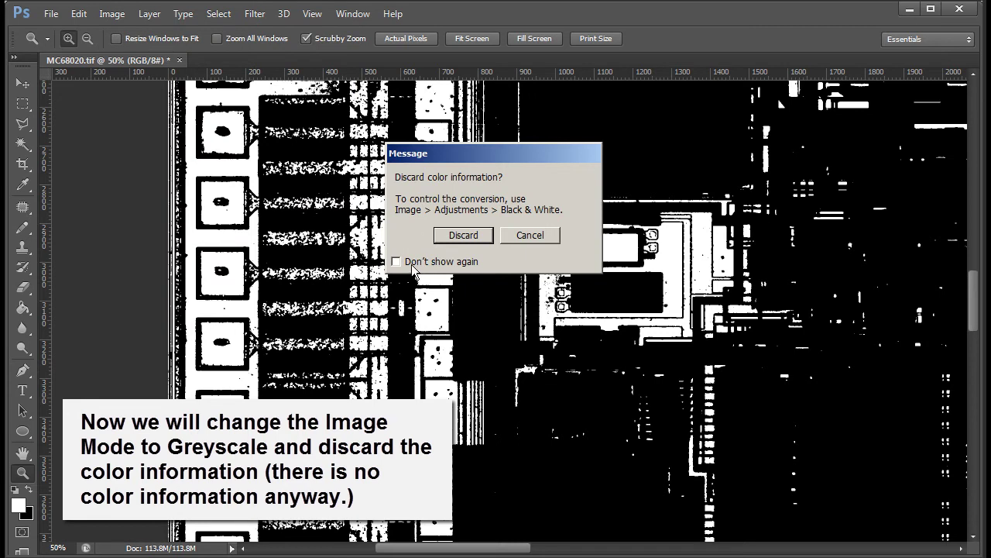
pyautogui.click(451, 238)
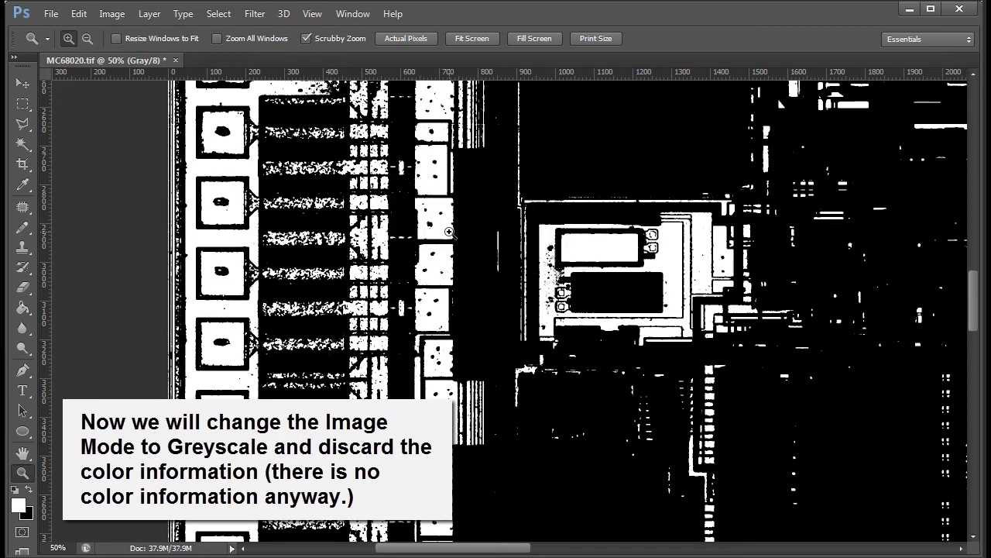
# - Convert the grayscale image to bitmap mode at 72 pixels/inch using the 50% Threshold method
pyautogui.click(121, 18)
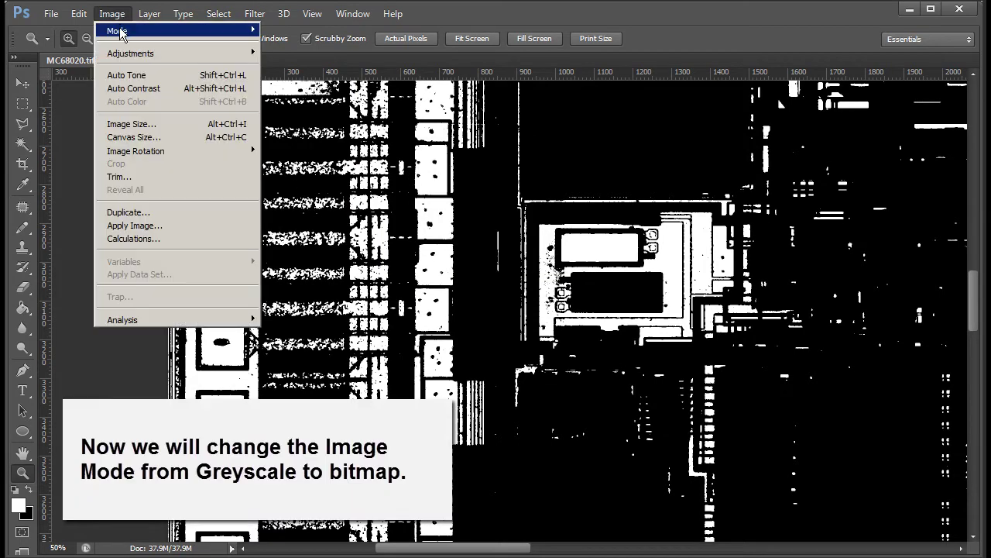
pyautogui.moveTo(125, 32)
pyautogui.click(283, 31)
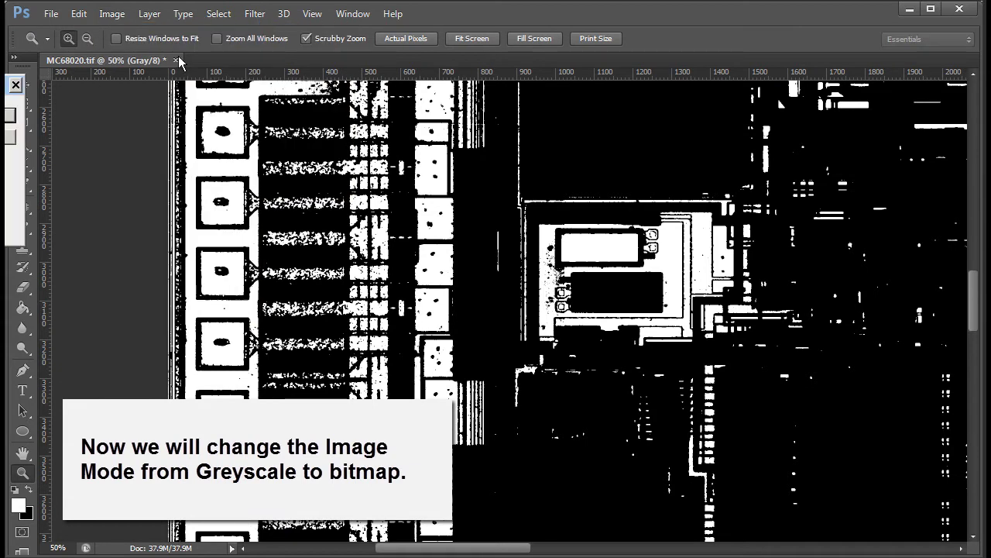
pyautogui.click(376, 254)
pyautogui.moveTo(376, 254); pyautogui.dragTo(357, 254)
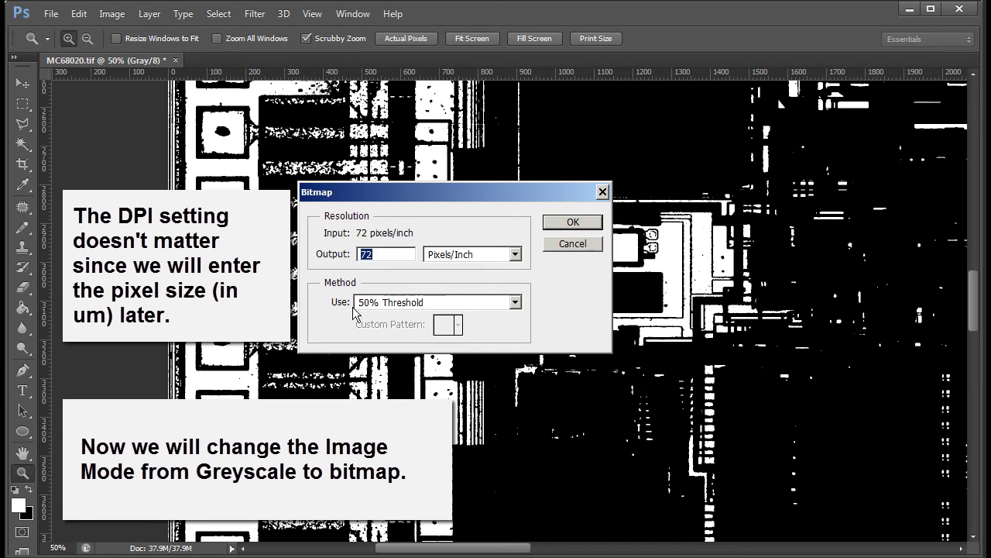
pyautogui.press('Return')
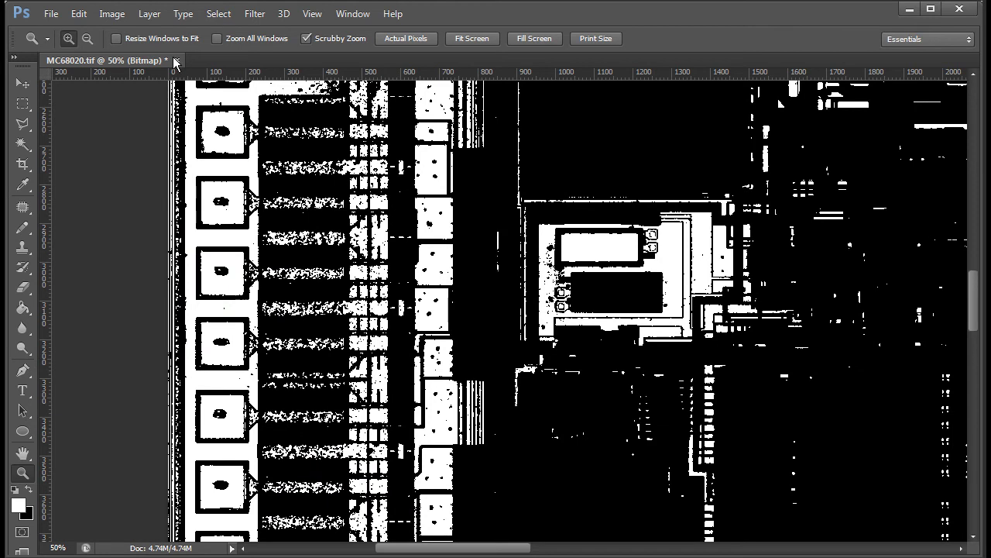
pyautogui.click(115, 17)
pyautogui.moveTo(130, 32)
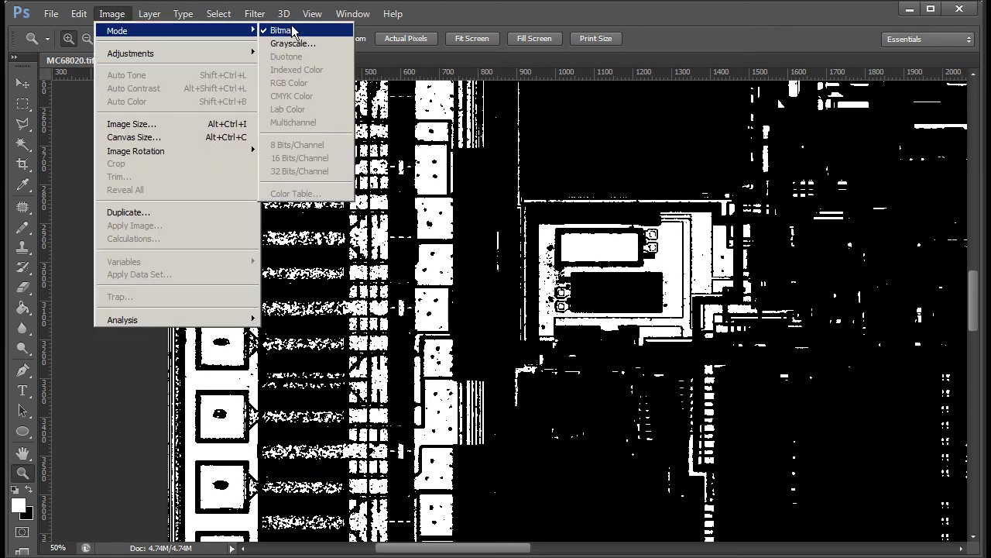
pyautogui.click(516, 232)
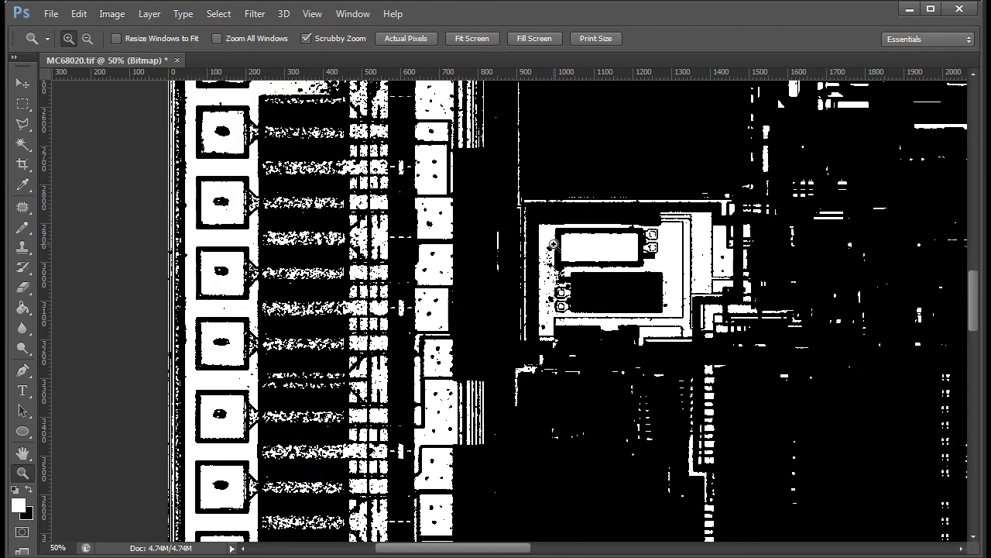
# - Invert the bitmap's polarity so the die pads turn from white to black
pyautogui.moveTo(232, 349); pyautogui.dragTo(310, 347)
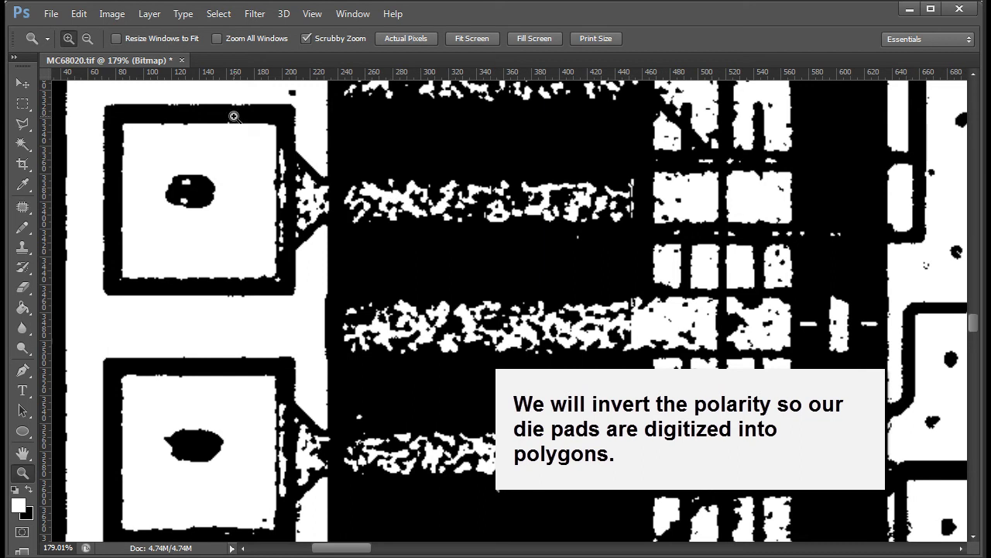
pyautogui.click(113, 14)
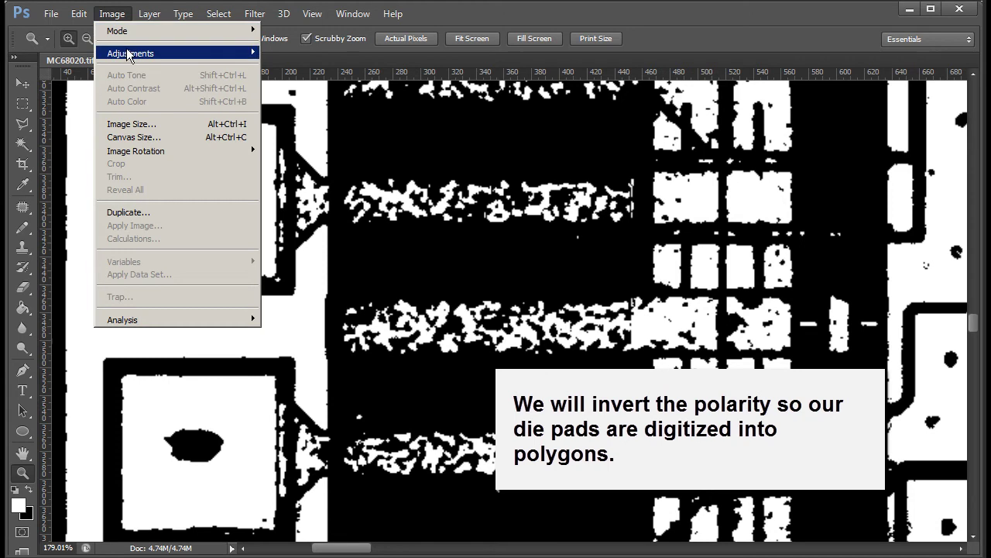
pyautogui.moveTo(130, 53)
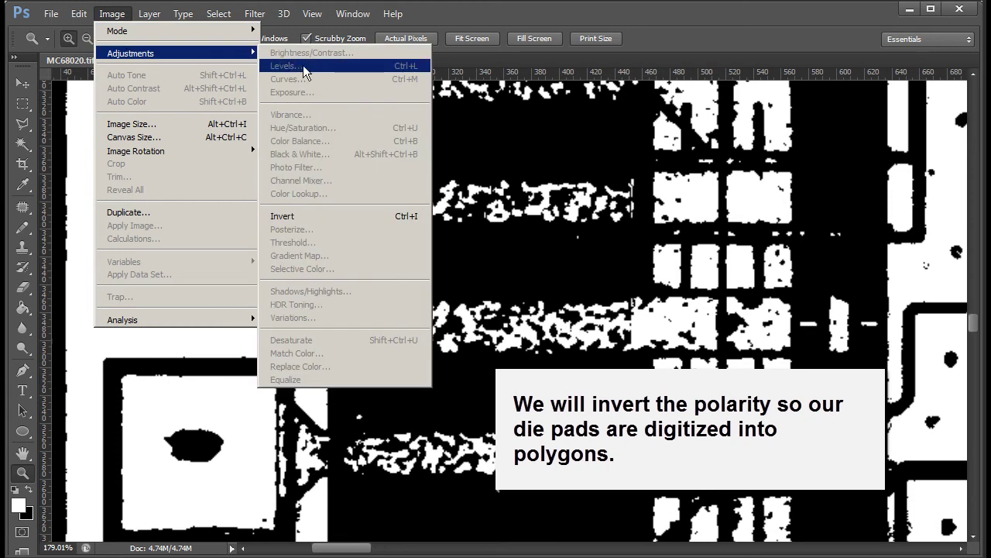
pyautogui.click(330, 217)
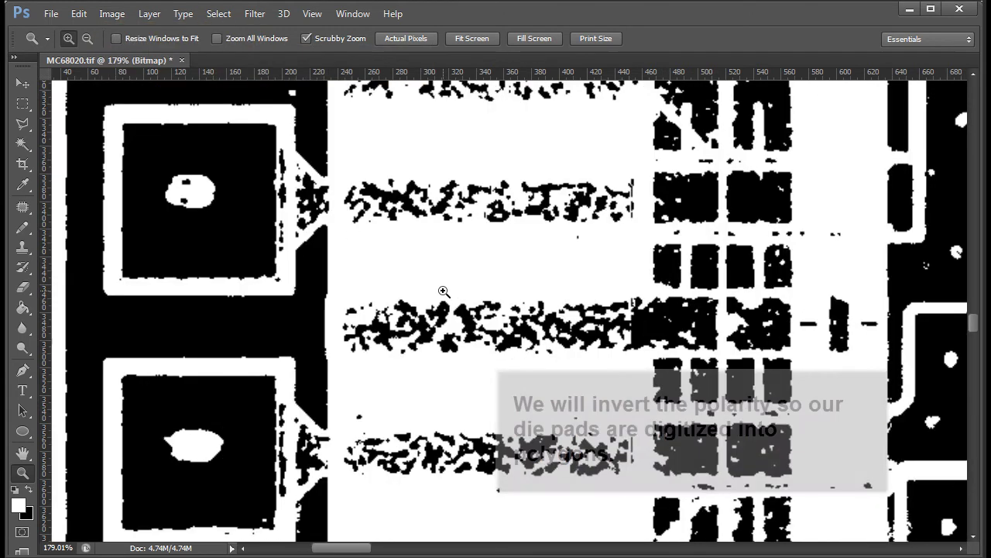
# - Save the image as a new TIFF file named MC68020_mono_invert.tif with no image compression
pyautogui.click(51, 13)
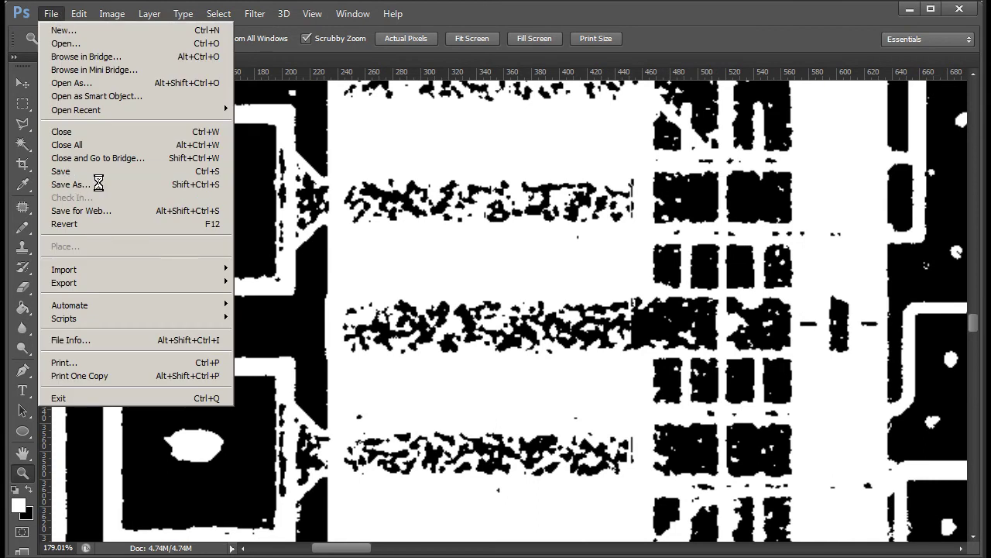
pyautogui.click(97, 184)
pyautogui.click(471, 307)
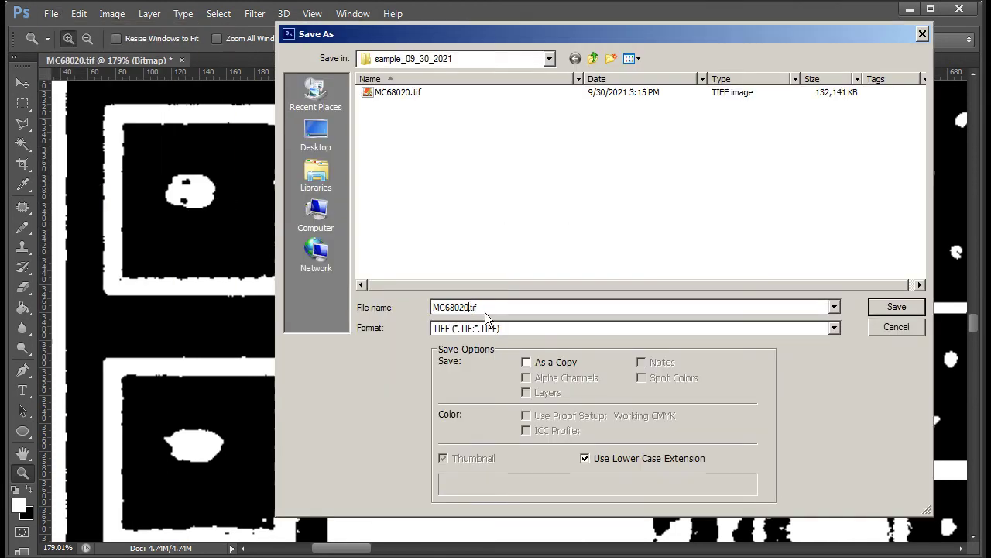
pyautogui.write('_mono_invert')
pyautogui.click(883, 310)
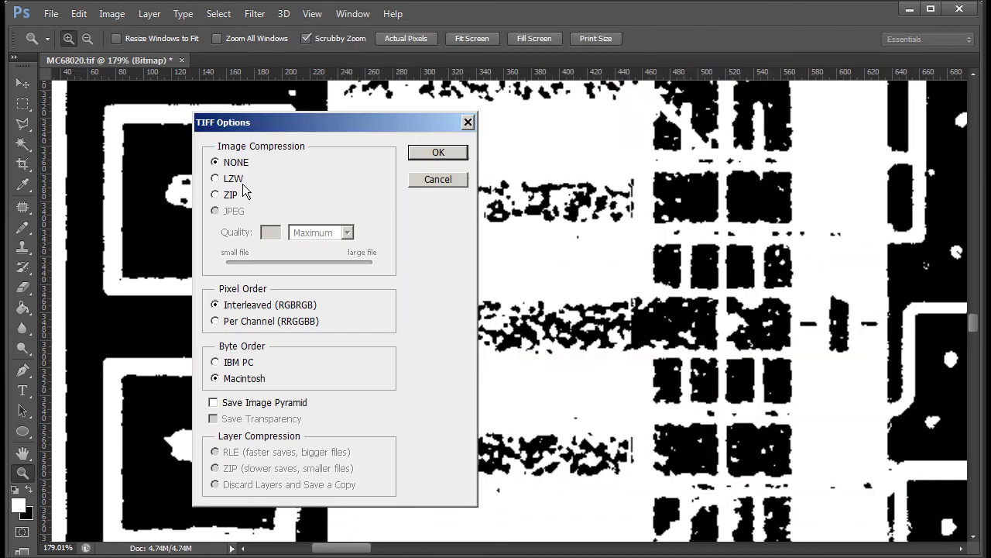
pyautogui.click(438, 153)
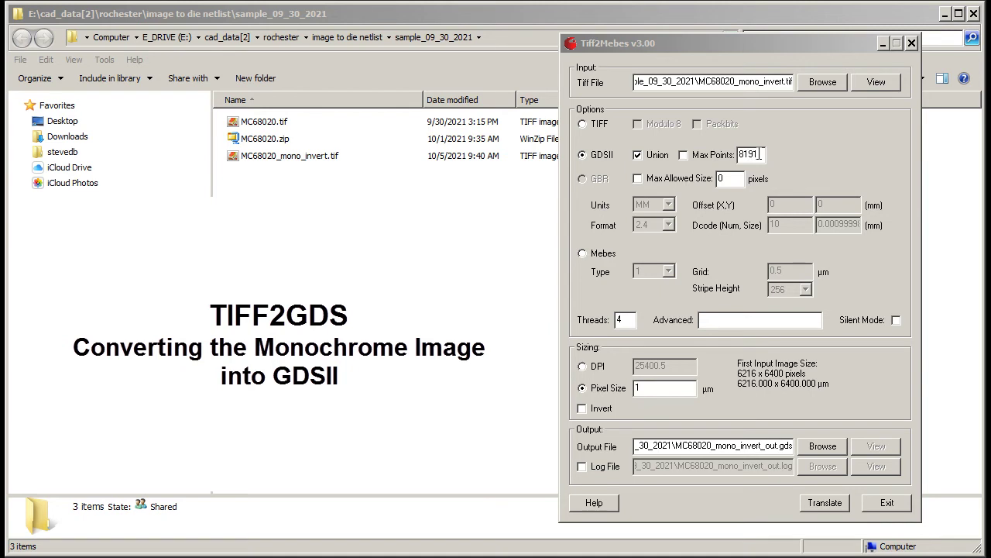
# - In Tiff2Mebes, set the pixel size to the 0.8835 µm value copied from the Notepad calculation
pyautogui.click(656, 390)
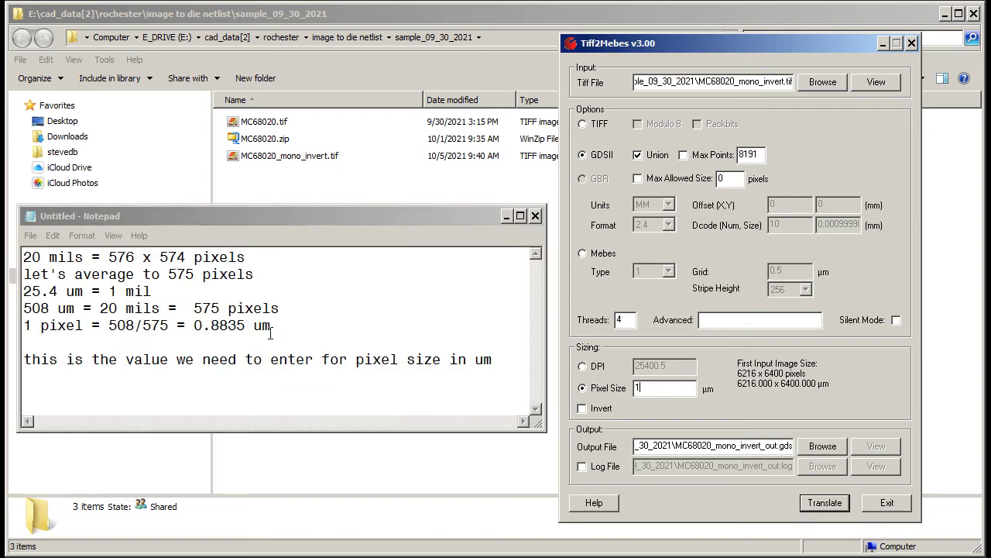
pyautogui.moveTo(245, 325); pyautogui.dragTo(197, 328)
pyautogui.hotkey('ctrl', 'c')
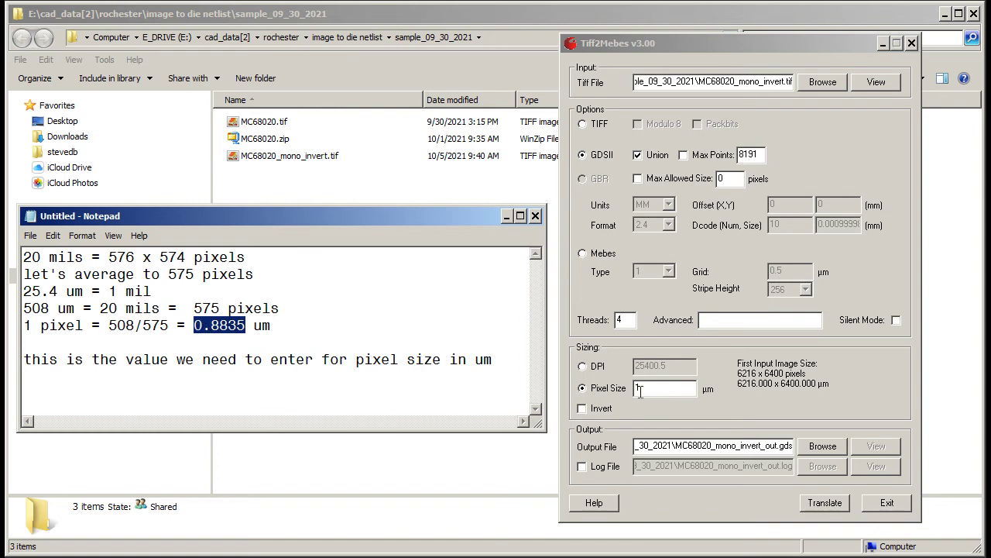
pyautogui.doubleClick(643, 387)
pyautogui.hotkey('ctrl', 'v')
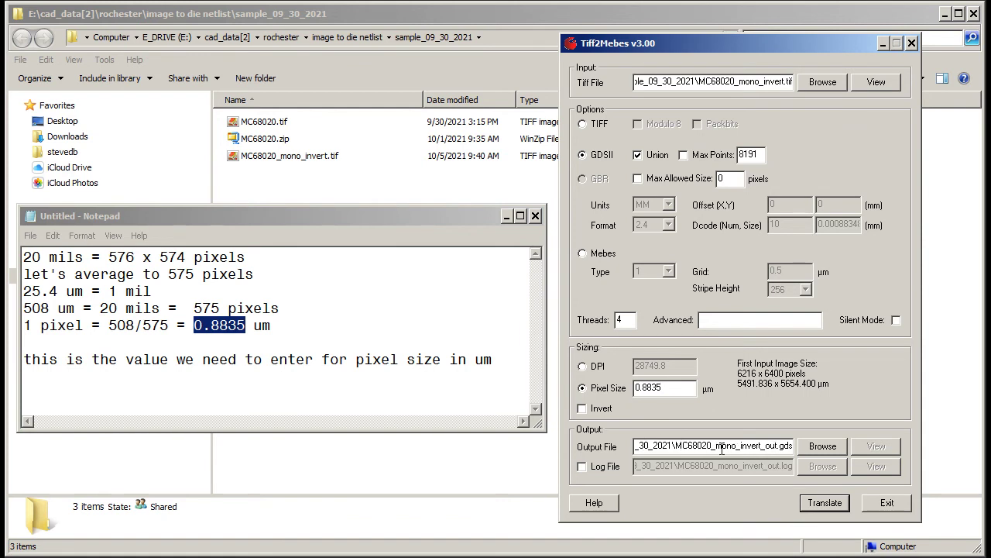
# - Remove the _out suffix from the output file name so it reads MC68020_mono_invert.gds
pyautogui.click(777, 445)
pyautogui.press('BackSpace')
pyautogui.press('BackSpace')
pyautogui.press('BackSpace')
pyautogui.press('BackSpace')
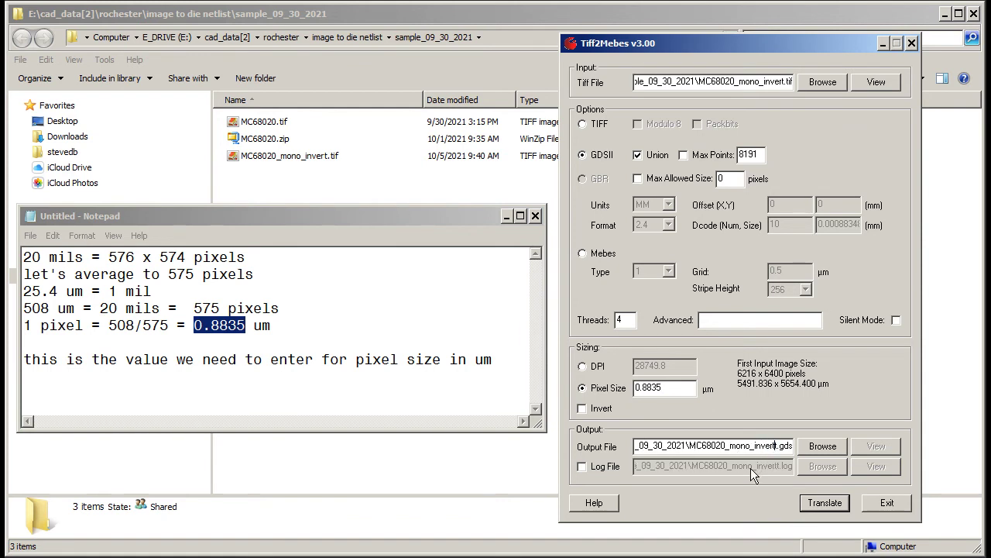
pyautogui.press('BackSpace')
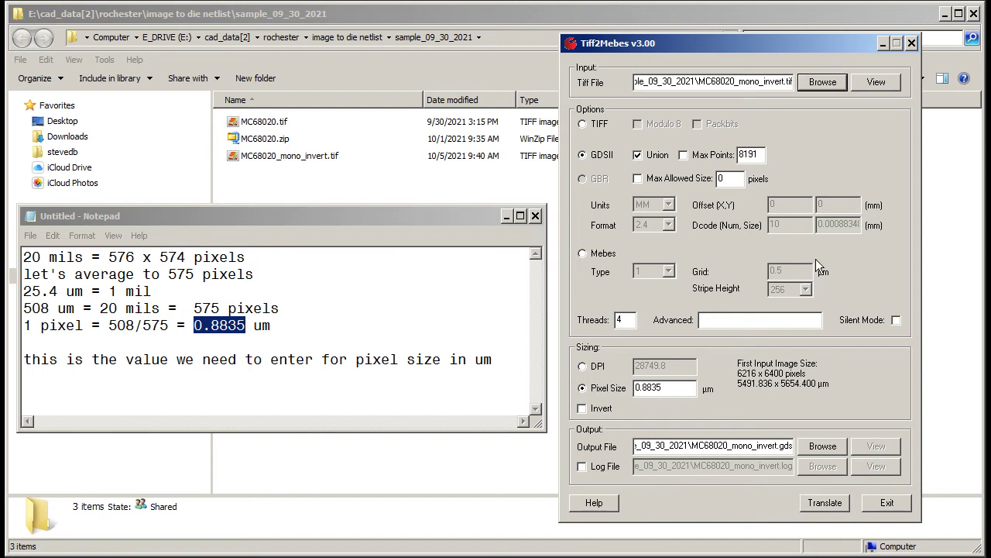
# - Translate the monochrome TIFF into MC68020_mono_invert.gds with the current settings
pyautogui.click(822, 502)
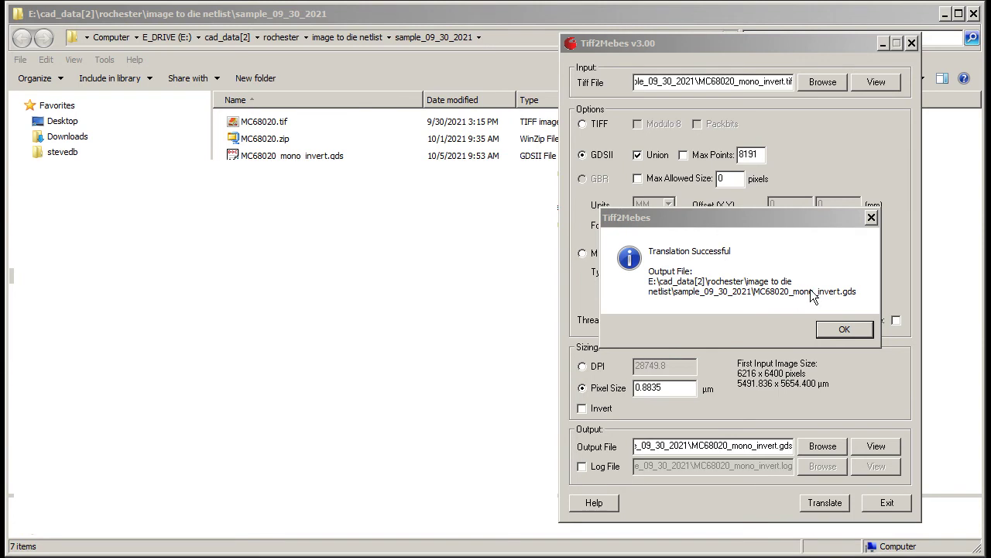
pyautogui.click(842, 330)
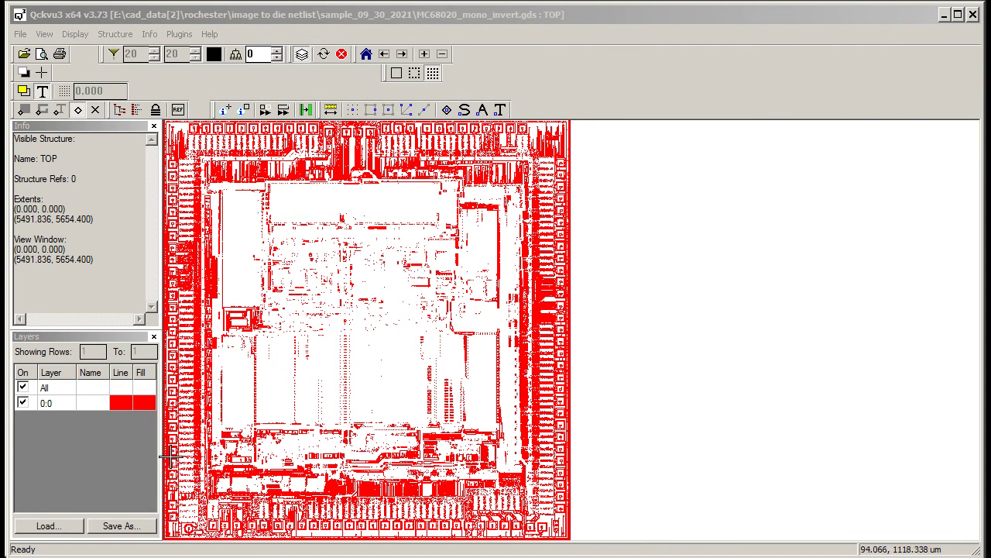
# - In Qckvu3, query vertex information on two neighbouring pad polygons along the die's left edge
pyautogui.moveTo(170, 454); pyautogui.dragTo(200, 486)
pyautogui.moveTo(299, 405); pyautogui.dragTo(423, 392)
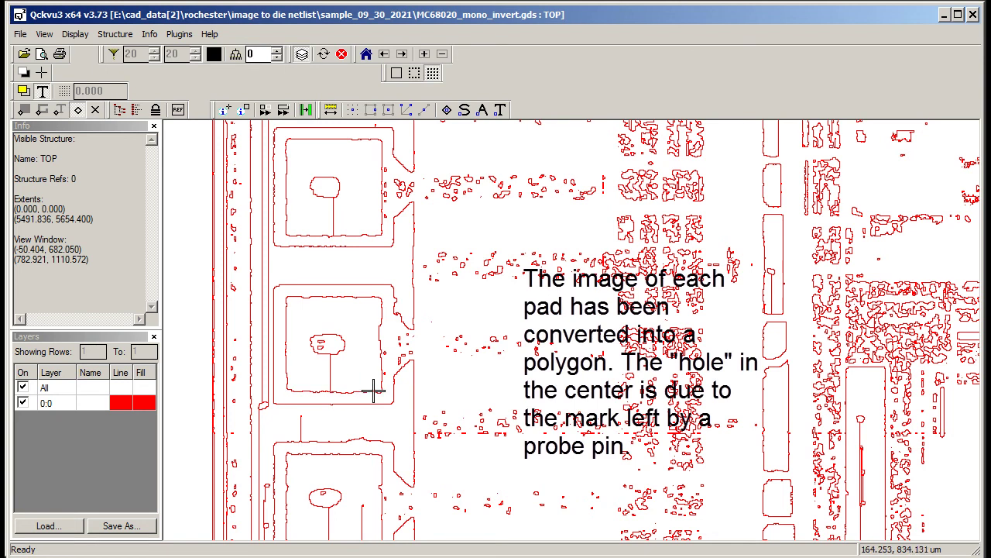
pyautogui.click(225, 110)
pyautogui.click(373, 297)
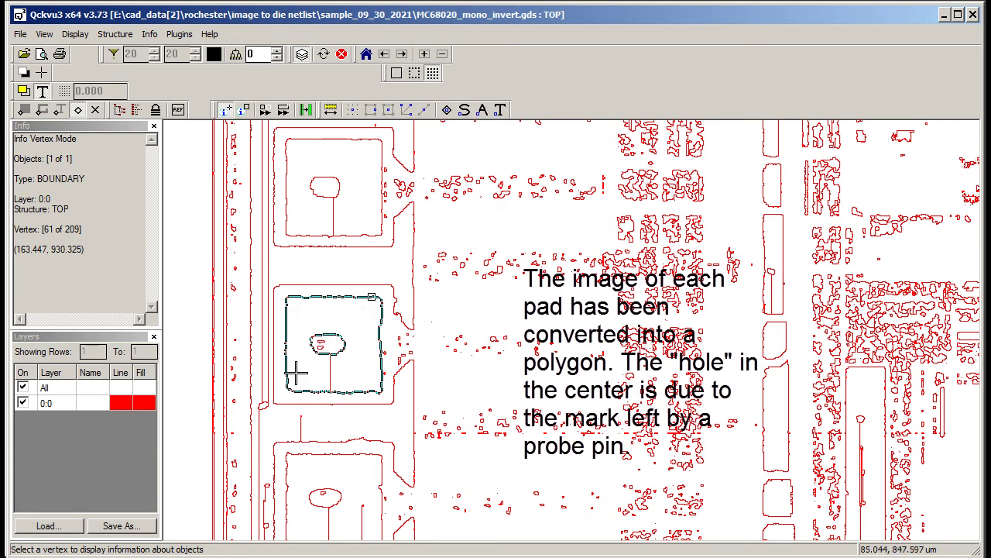
pyautogui.click(414, 451)
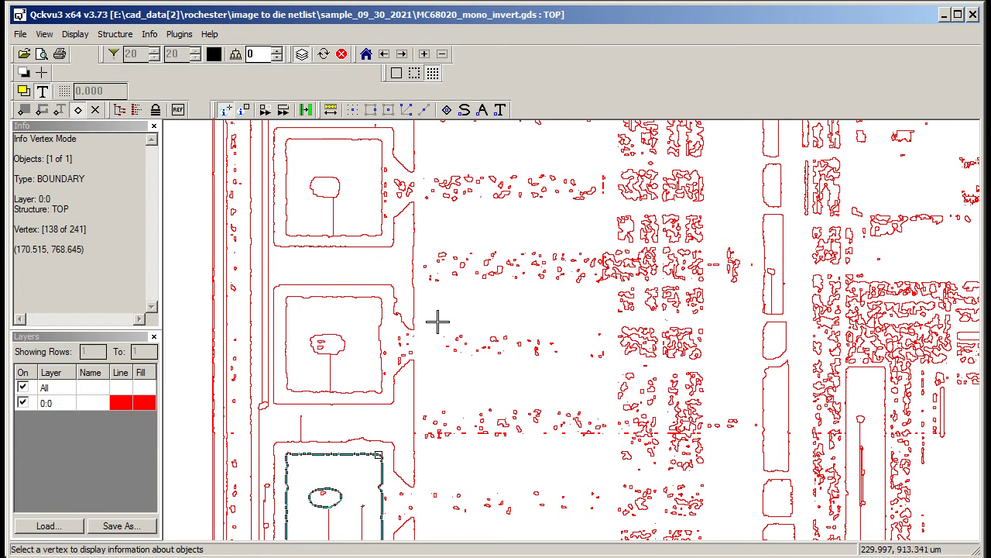
# - Measure three neighbouring die pads along the die's left edge diagonally, from corner to opposite corner
pyautogui.click(331, 110)
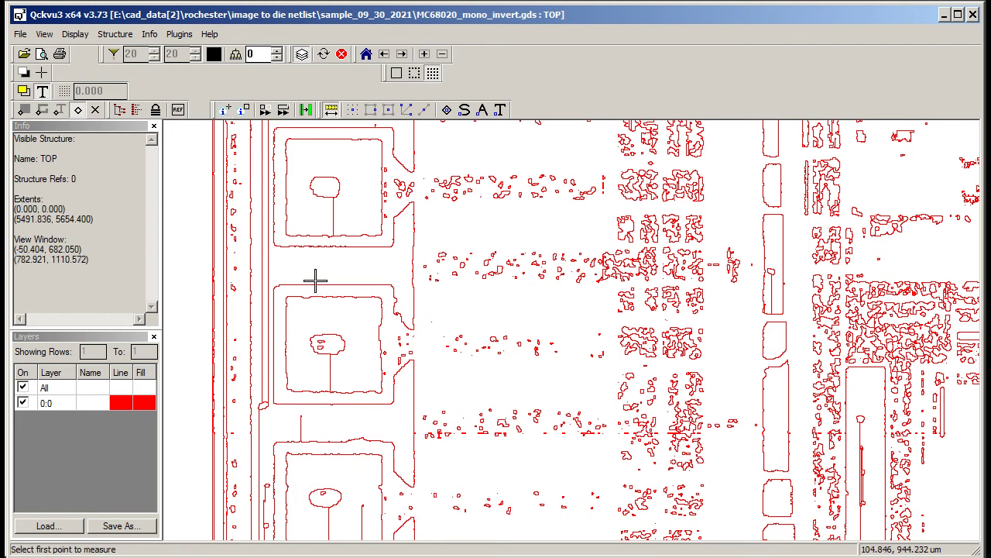
pyautogui.click(287, 297)
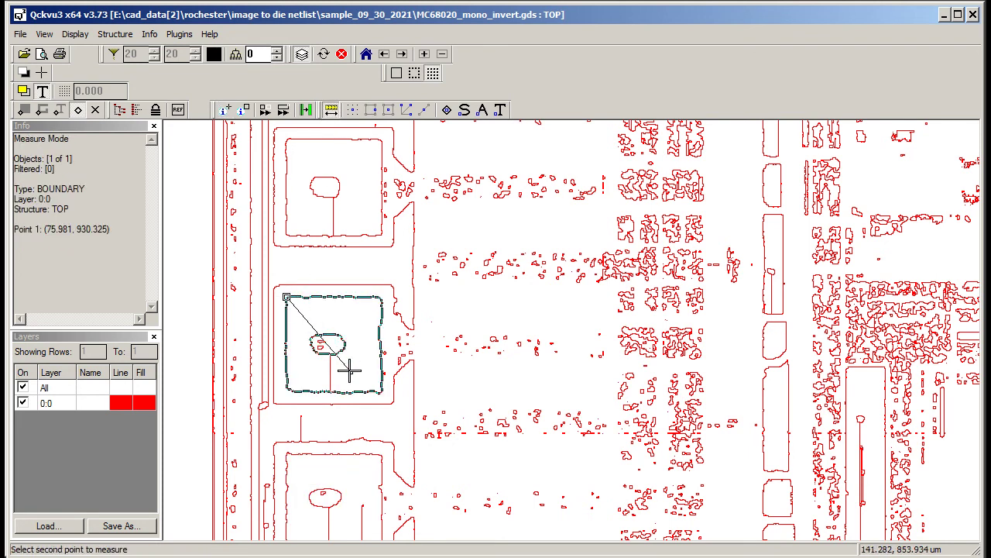
pyautogui.click(380, 393)
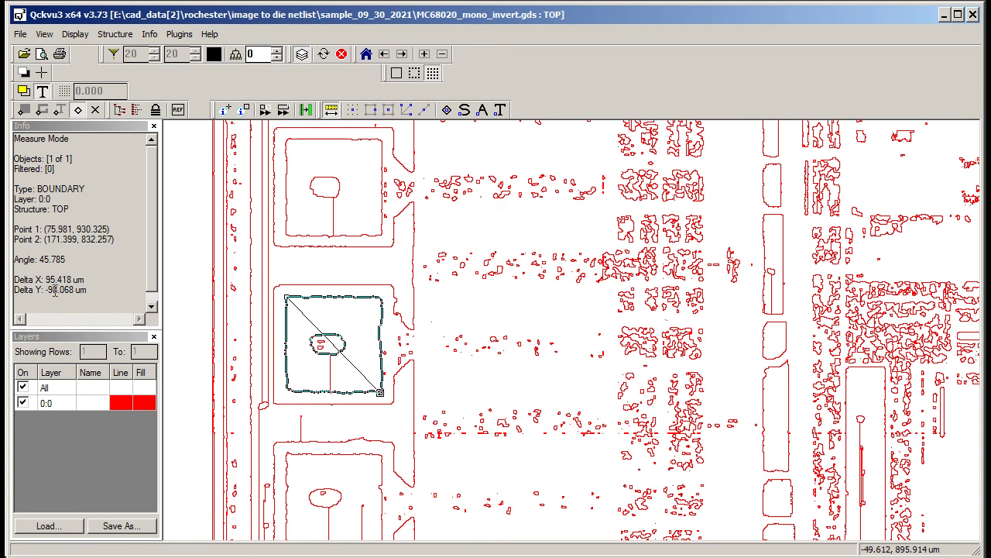
pyautogui.click(380, 142)
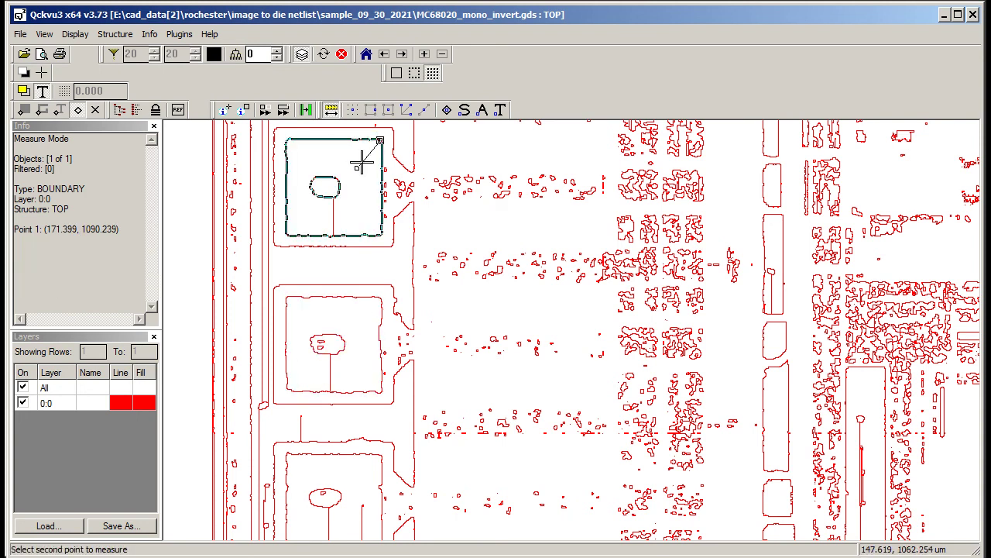
pyautogui.click(286, 234)
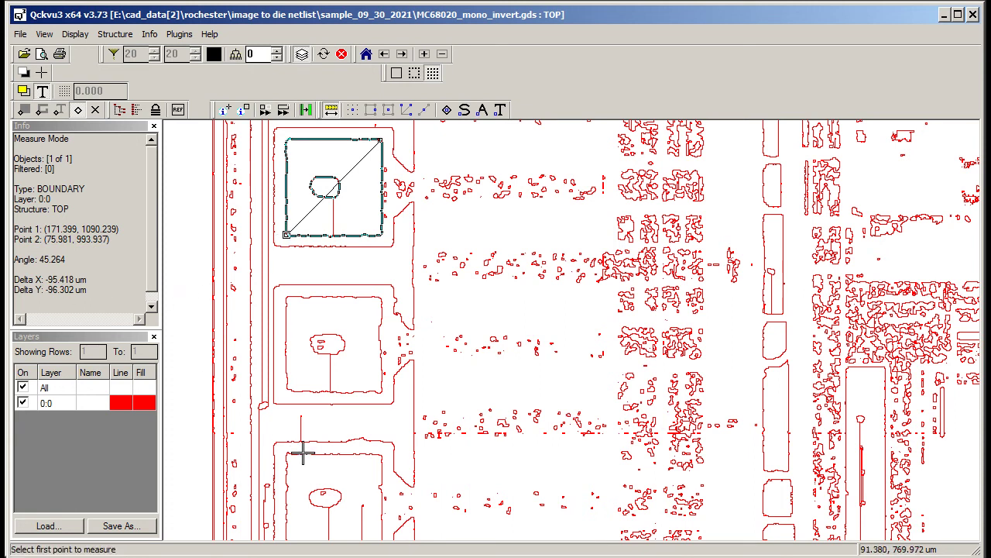
pyautogui.moveTo(337, 467); pyautogui.dragTo(348, 305)
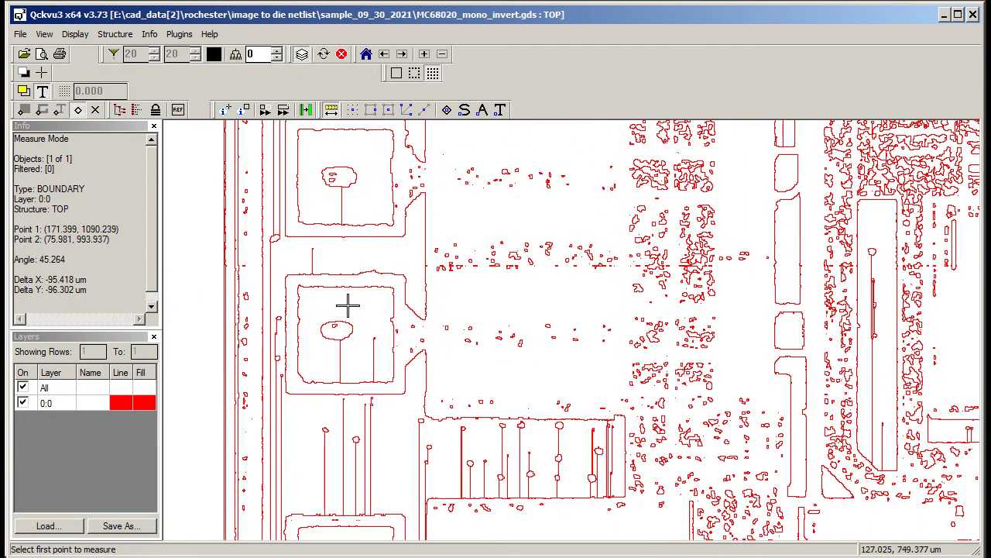
pyautogui.click(392, 285)
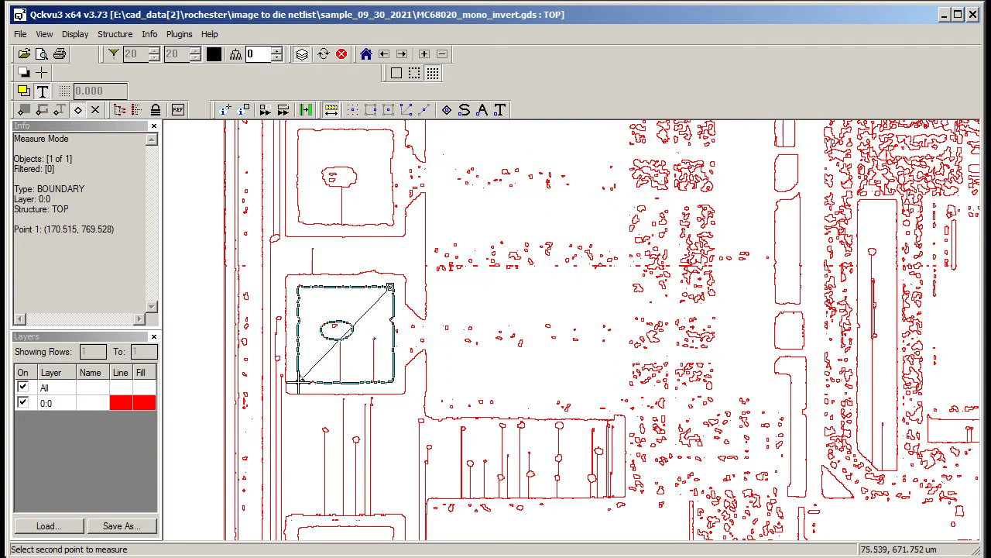
pyautogui.click(299, 381)
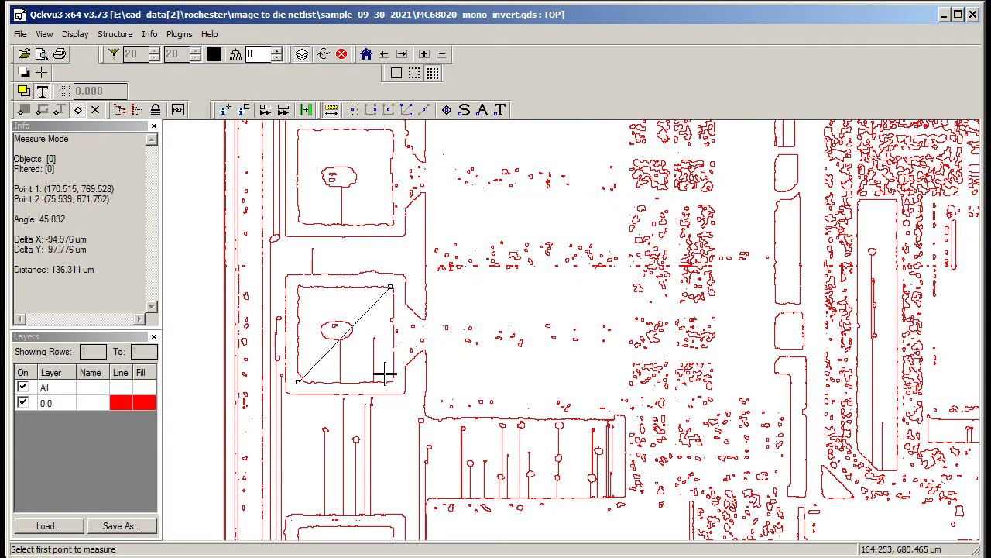
# - Examine the octagonal pad in the die's lower-left corner and the pad rows along the surrounding edges
pyautogui.moveTo(405, 399); pyautogui.dragTo(398, 297)
pyautogui.moveTo(405, 377); pyautogui.dragTo(409, 358)
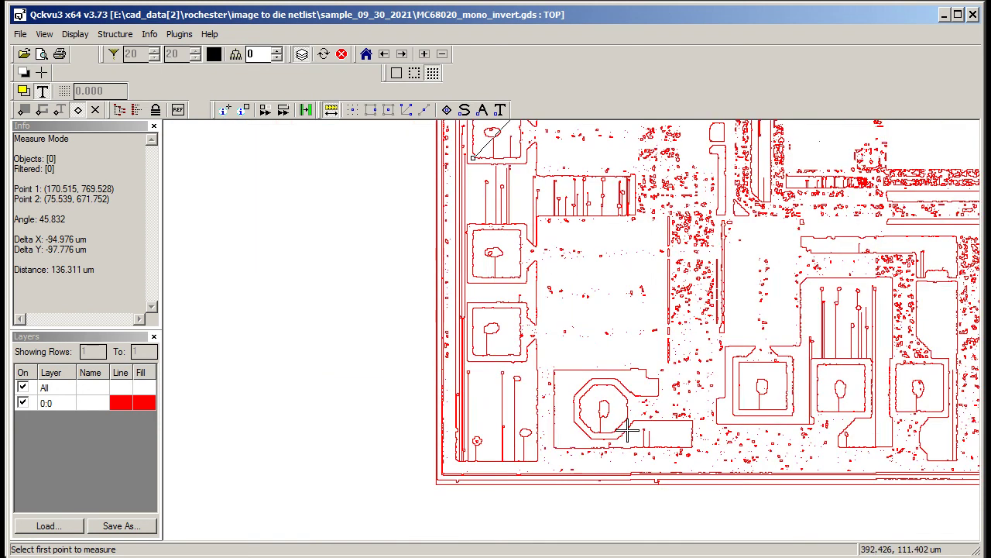
pyautogui.scroll(4, 628, 430)
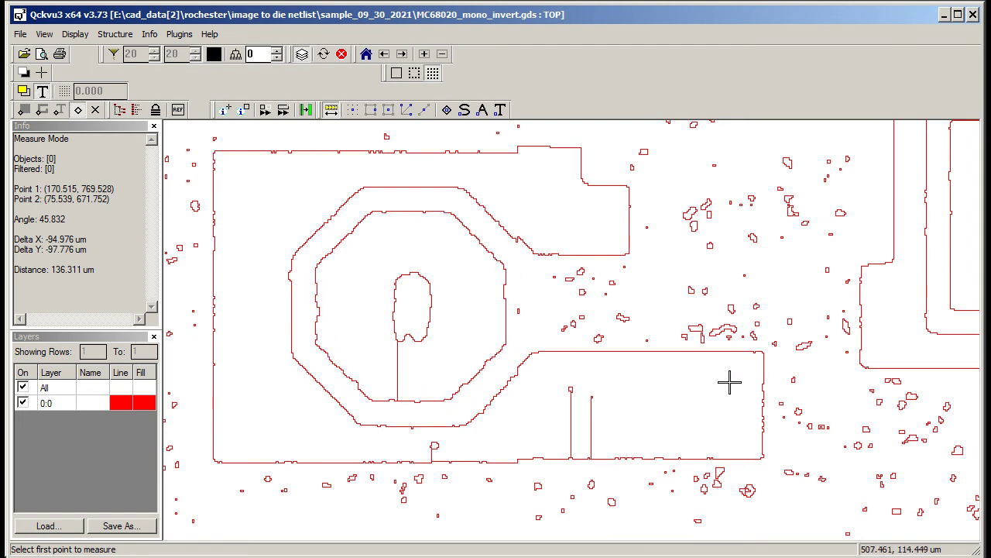
pyautogui.scroll(-5, 722, 333)
pyautogui.scroll(3, 627, 289)
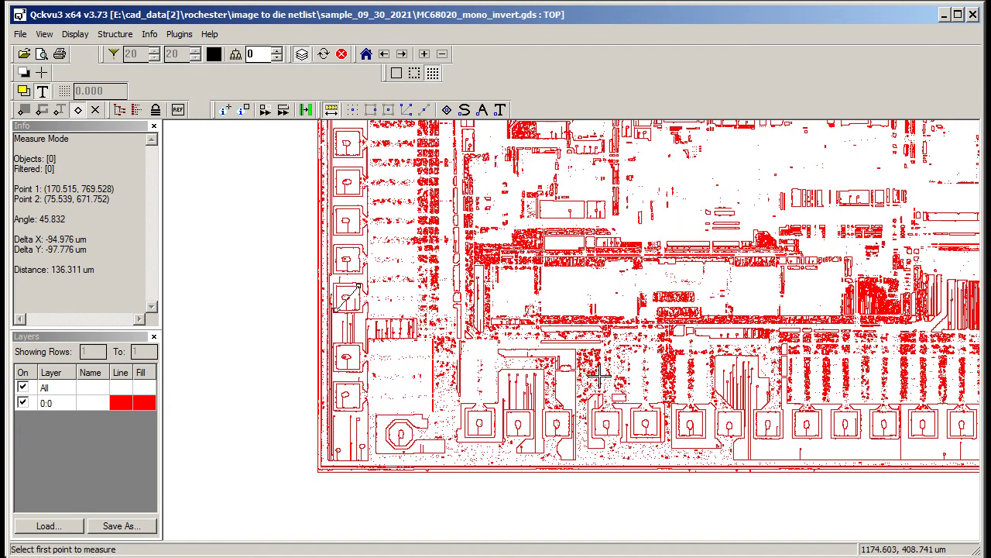
pyautogui.scroll(3, 627, 289)
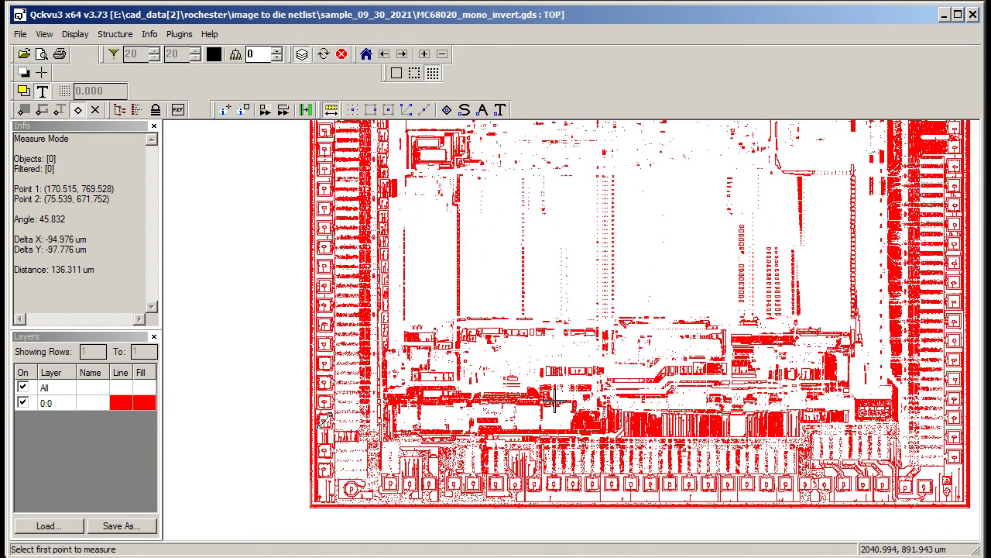
pyautogui.moveTo(584, 374); pyautogui.dragTo(508, 390)
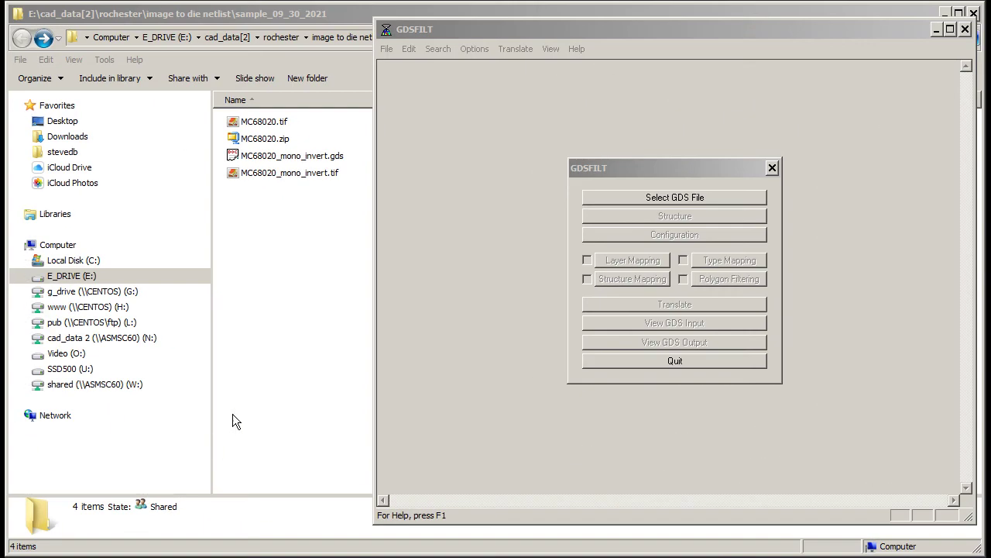
# - In GDSFILT, load MC68020_mono_invert.gds and select TOP as the structure to process
pyautogui.click(408, 30)
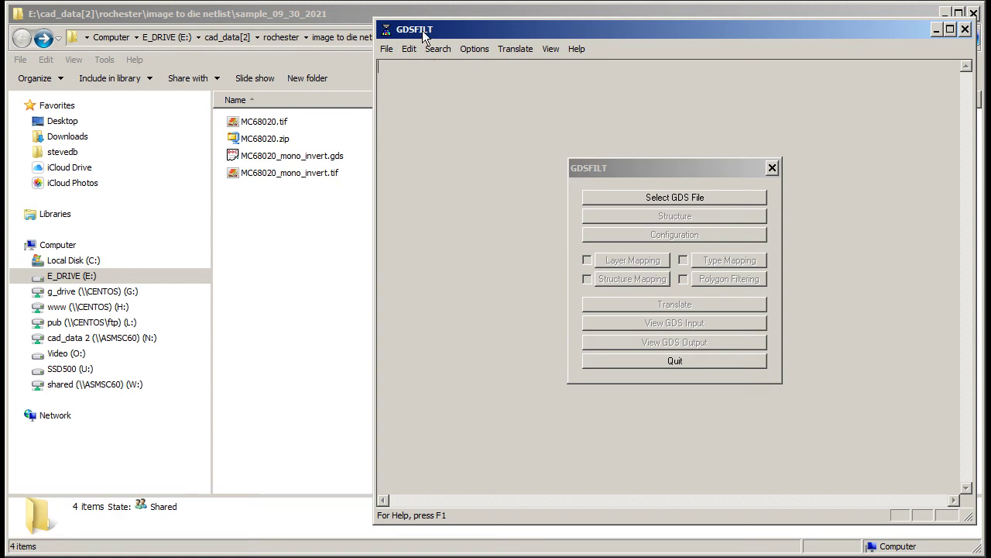
pyautogui.click(606, 200)
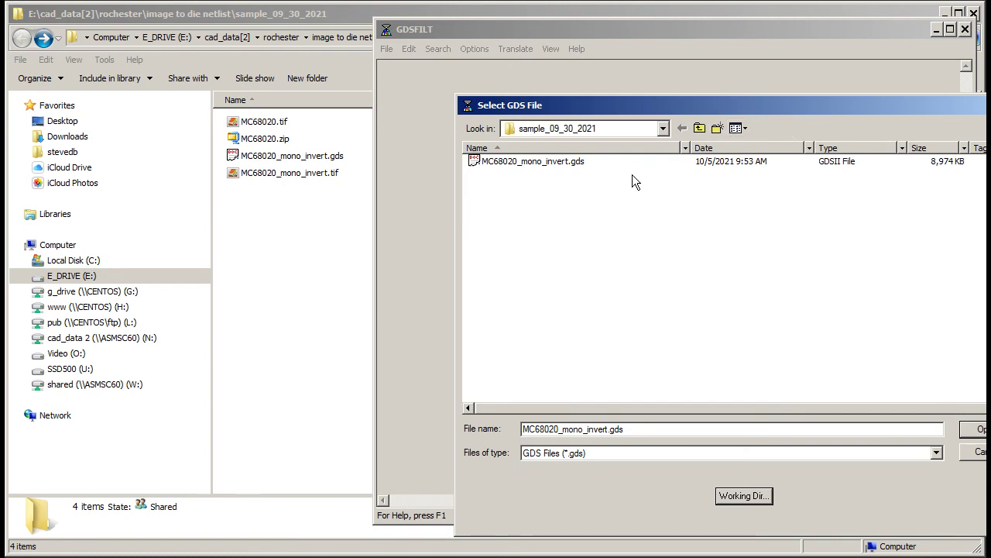
pyautogui.click(502, 164)
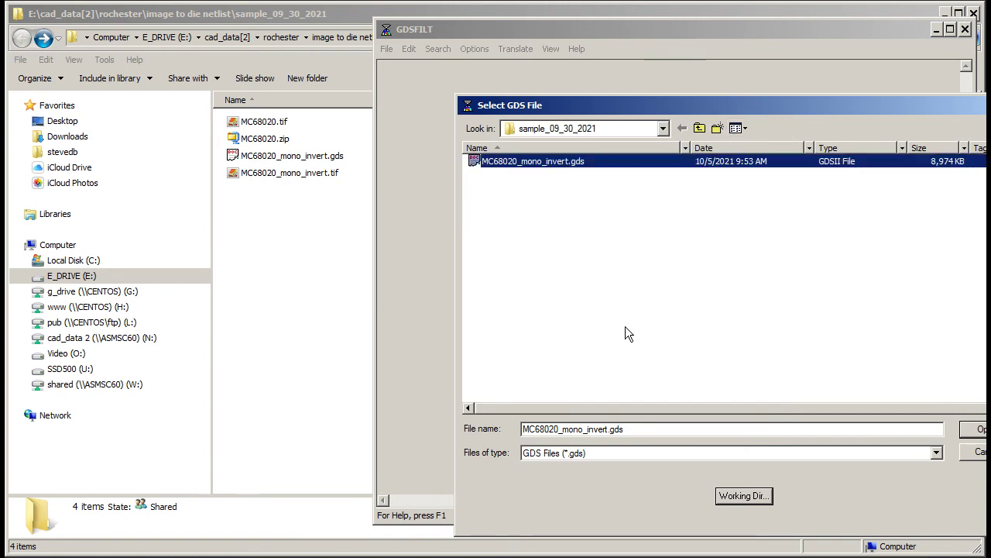
pyautogui.click(973, 430)
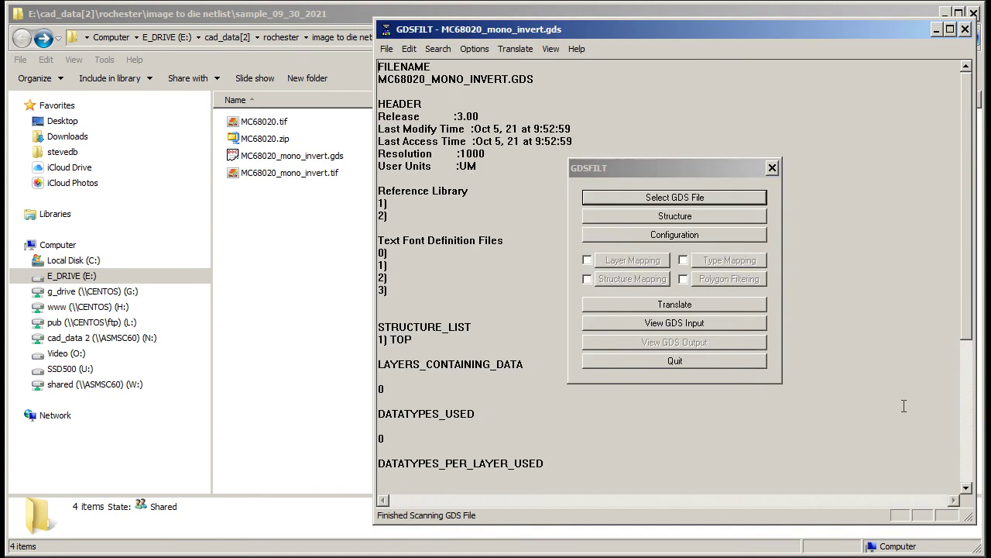
pyautogui.click(669, 217)
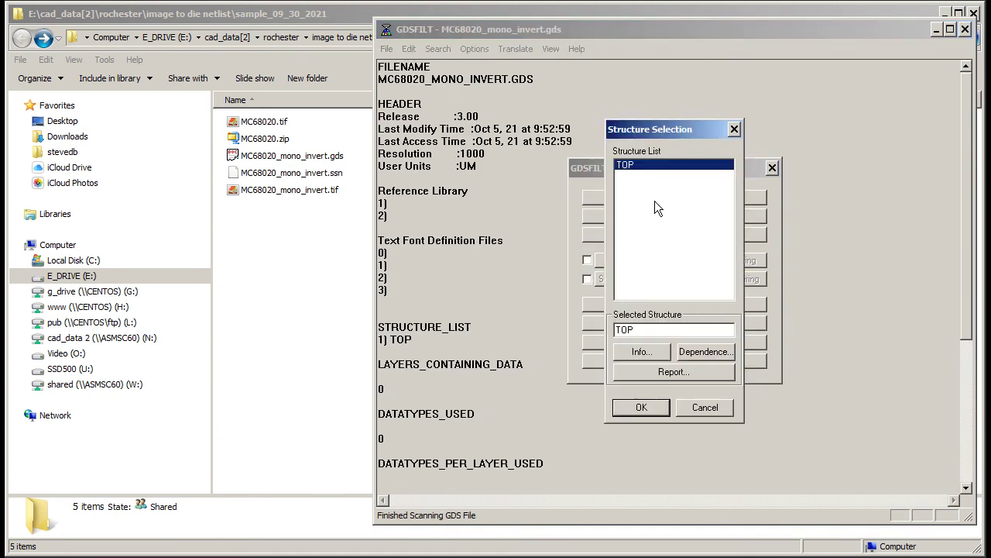
pyautogui.click(652, 408)
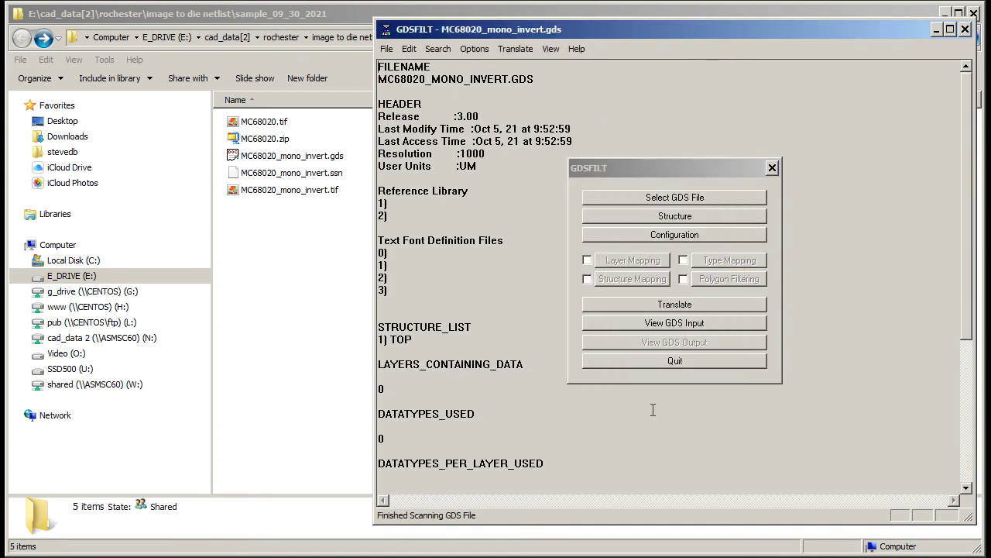
# - Turn off Explode and Trim Off Empty Trees in the translation configuration
pyautogui.click(676, 235)
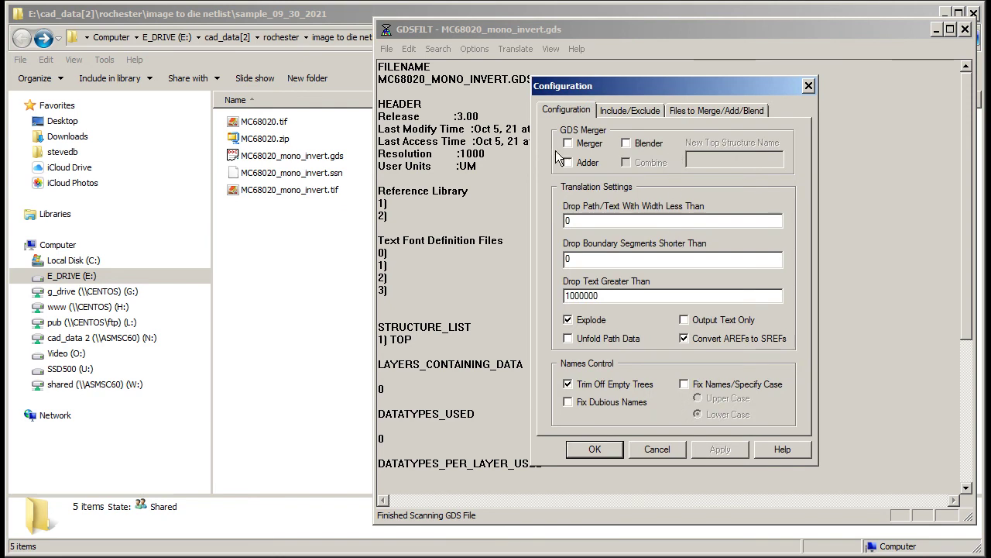
pyautogui.click(580, 324)
pyautogui.click(573, 386)
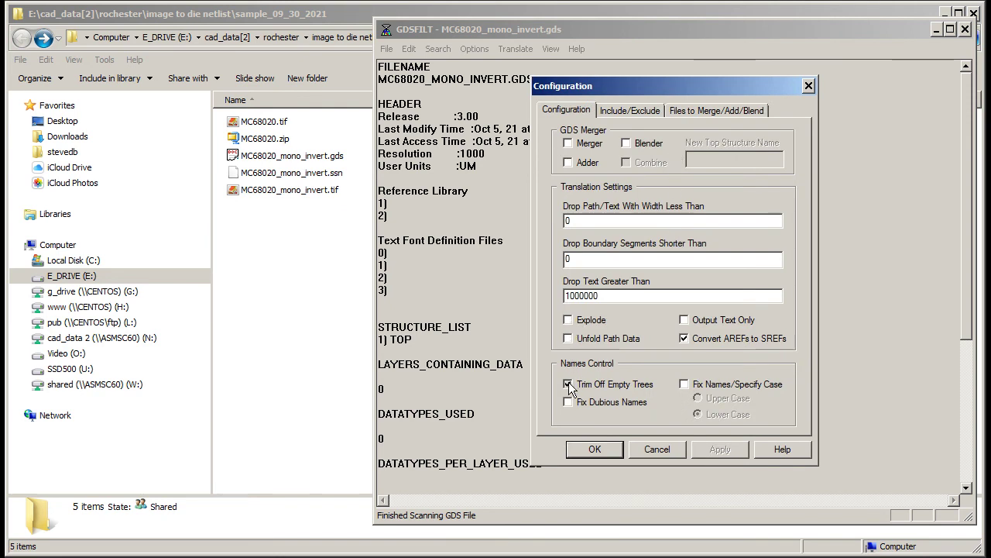
pyautogui.click(595, 449)
# - Enable polygon filtering and set its minimum extent to 75, keeping the other filter limits
pyautogui.click(683, 280)
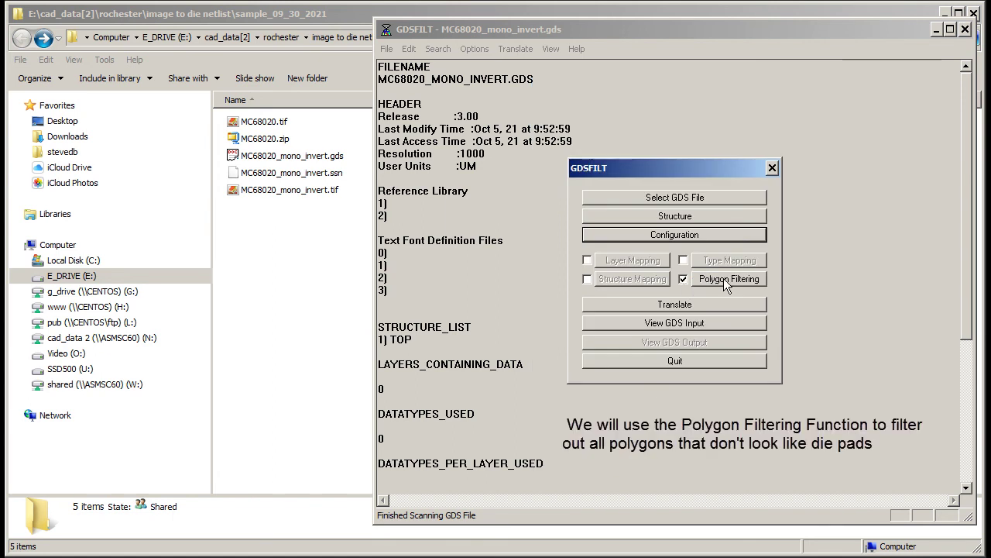
pyautogui.click(726, 280)
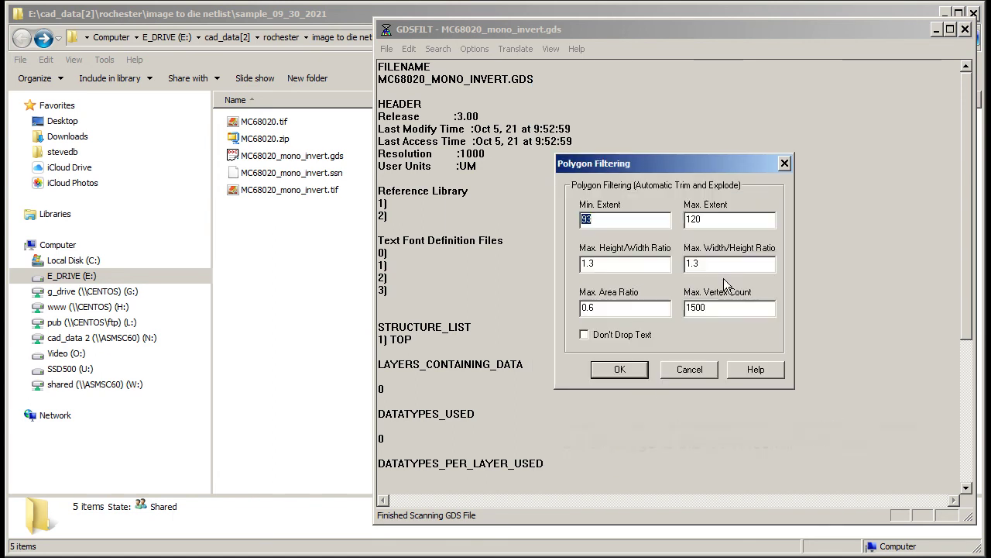
pyautogui.moveTo(664, 160); pyautogui.dragTo(644, 158)
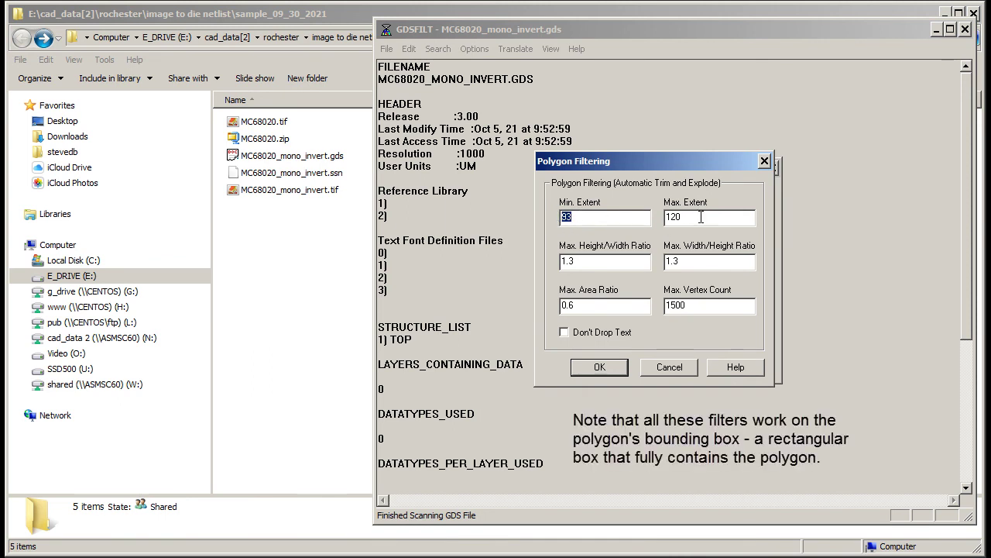
pyautogui.write('75')
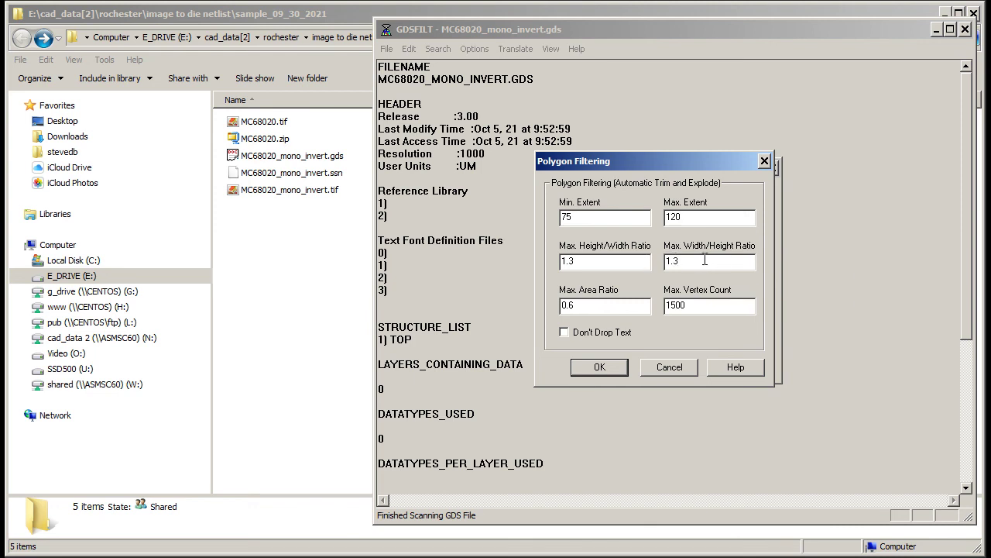
pyautogui.click(596, 305)
pyautogui.click(612, 367)
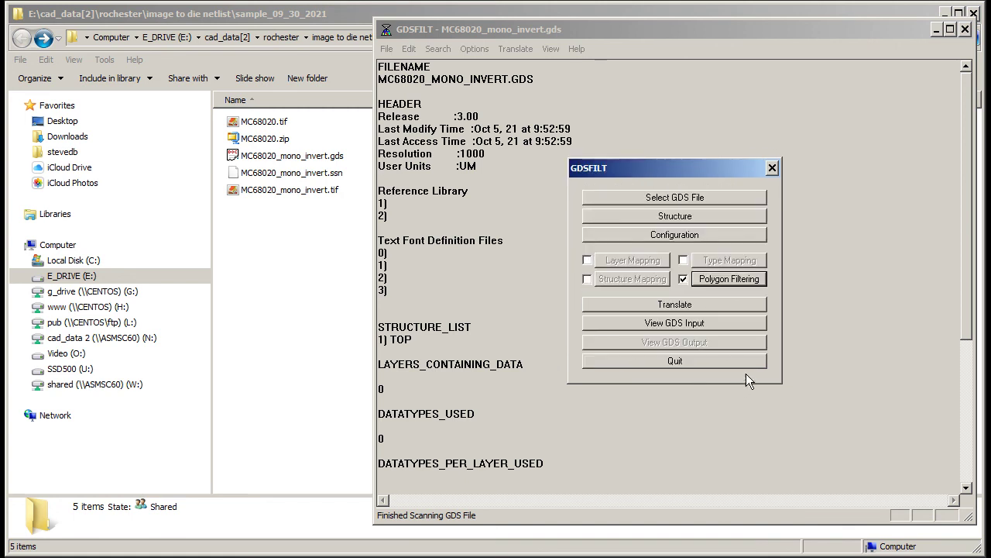
# - Translate the filtered data to a new file named MC68020_mono_invert_filtered.gds and view the output in Qckvu3
pyautogui.click(678, 304)
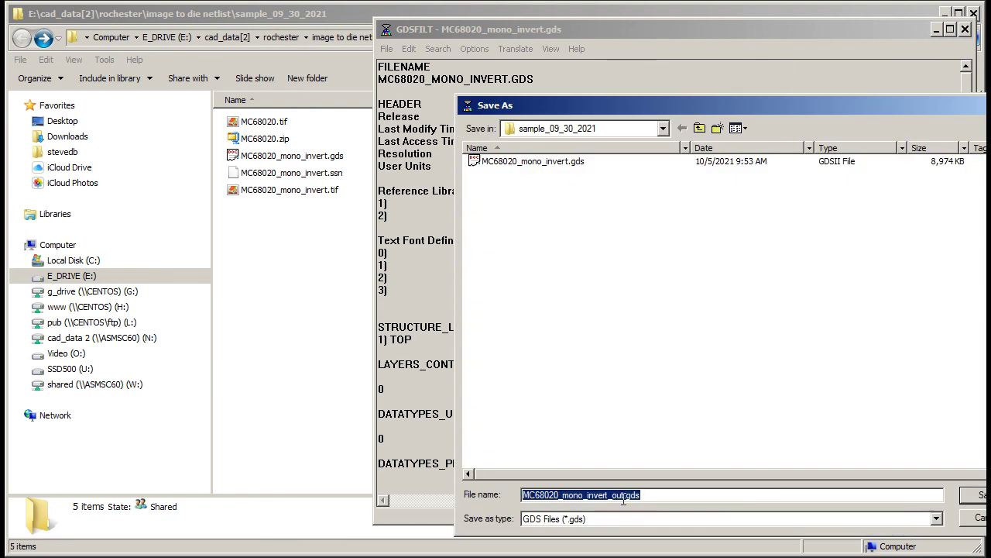
pyautogui.moveTo(612, 496); pyautogui.dragTo(623, 496)
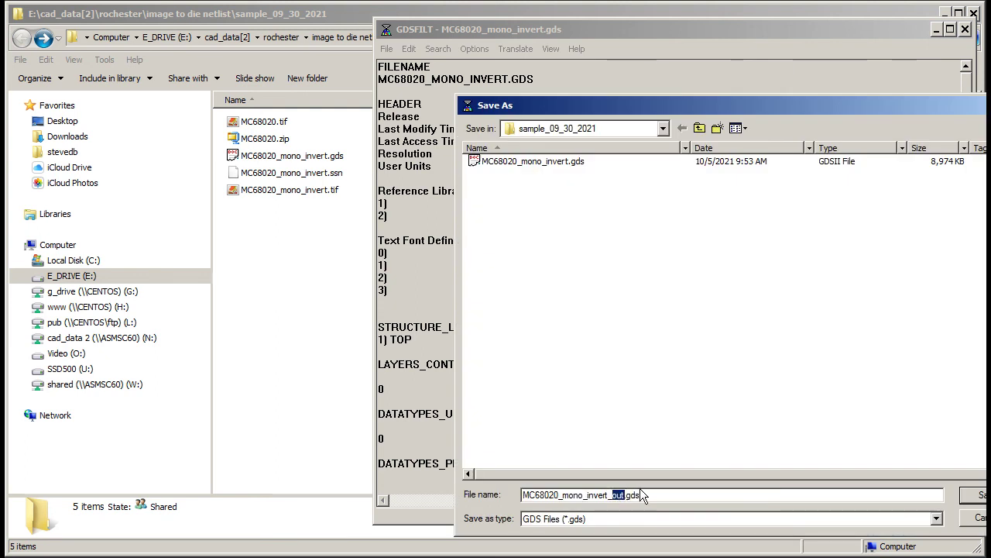
pyautogui.write('filtered')
pyautogui.press('Return')
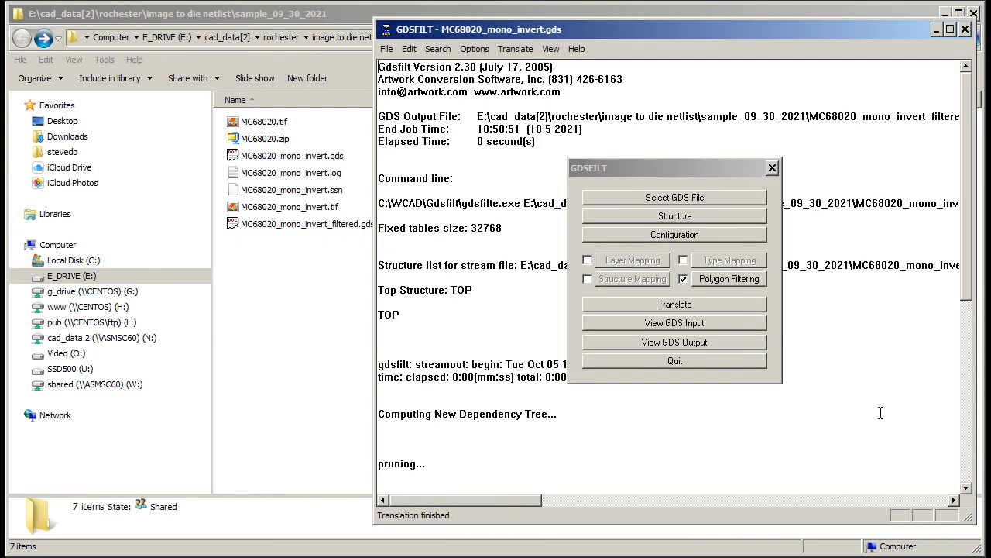
pyautogui.click(711, 342)
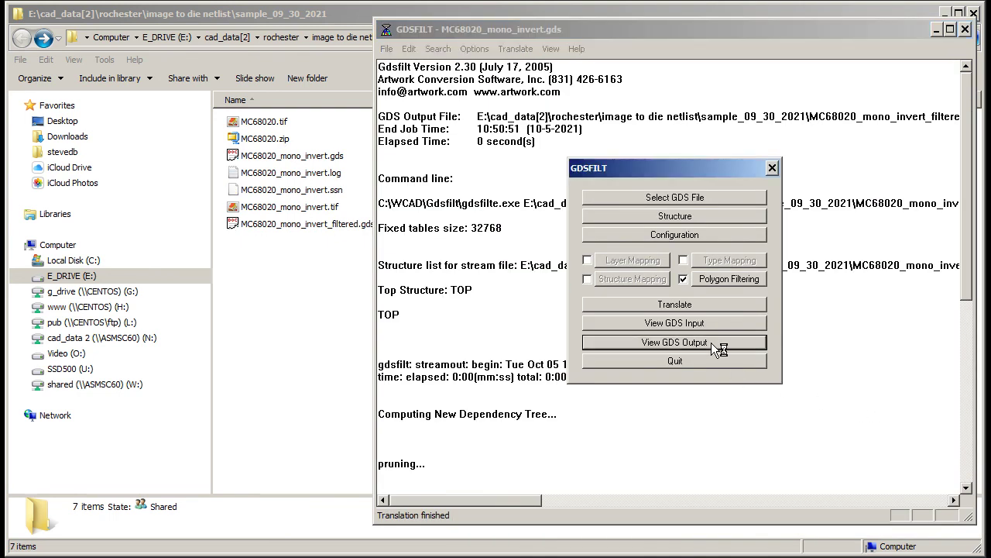
pyautogui.moveTo(742, 368); pyautogui.dragTo(744, 374)
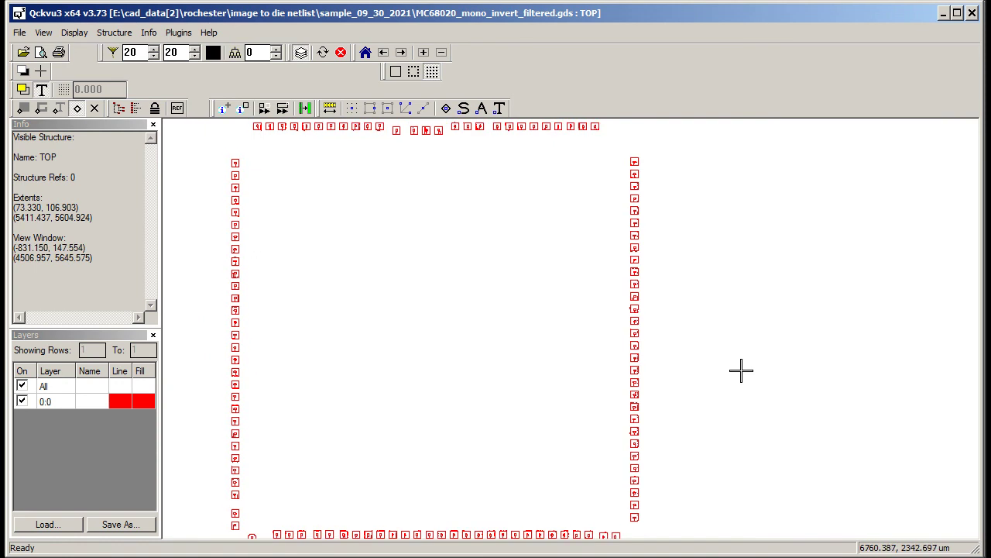